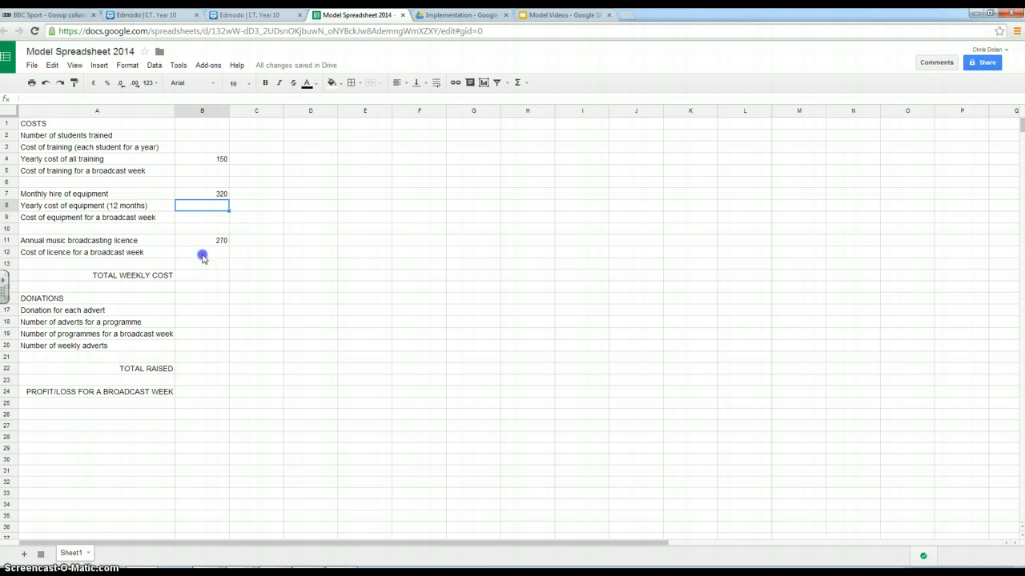
Switch to the AQA brief in Adobe Reader and read the radio broadcast costing task, including the broadcast weeks and training details.
click(200, 252)
click(195, 310)
click(197, 334)
key(alt+Tab)
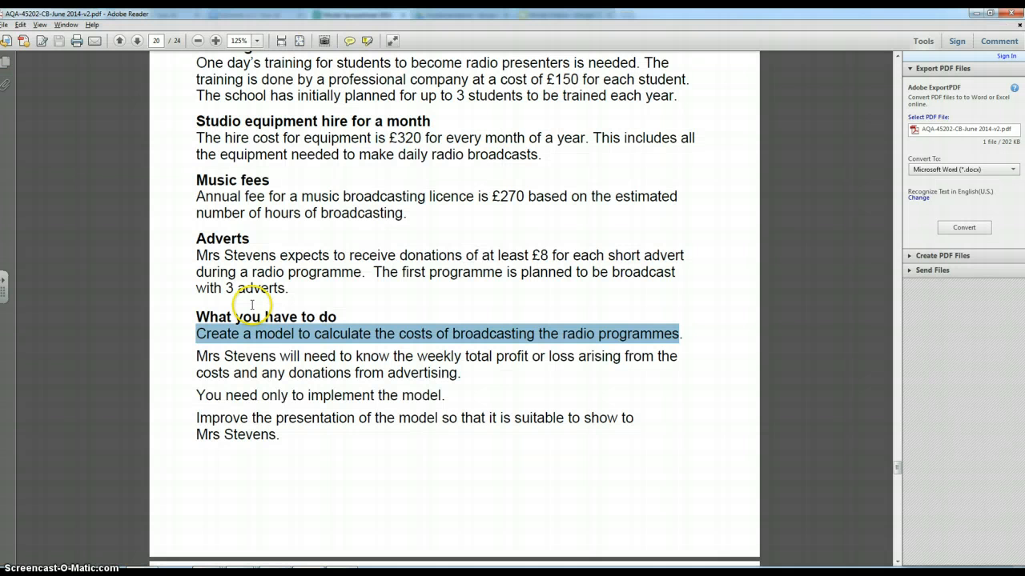
scroll(329, 240, up, 3)
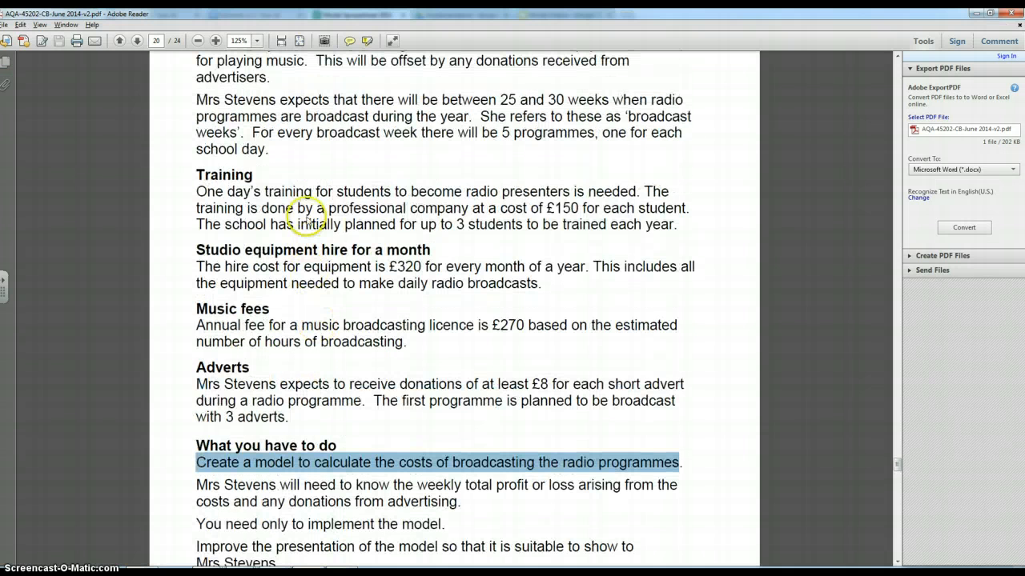
scroll(270, 171, up, 5)
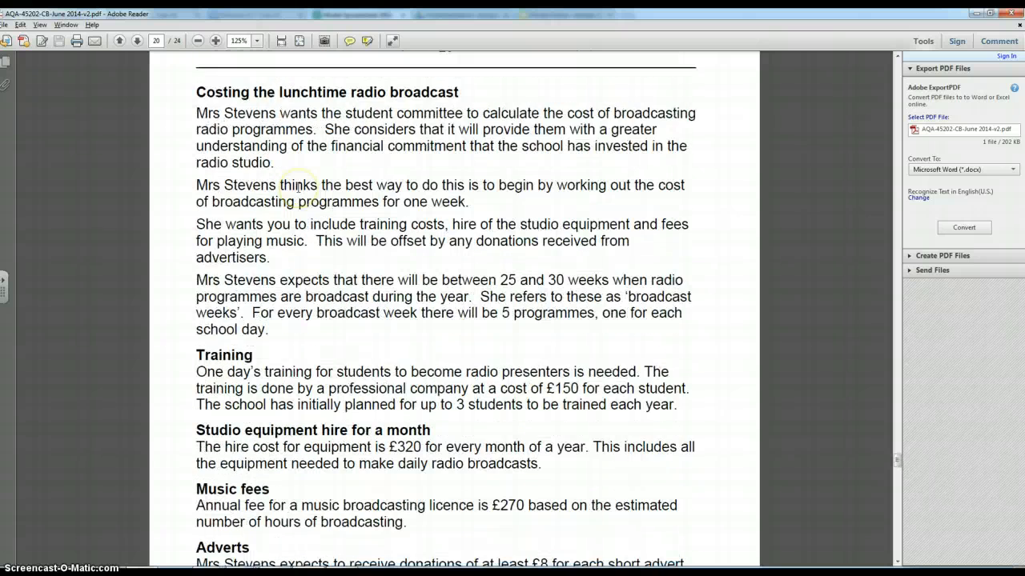
scroll(298, 187, up, 1)
scroll(297, 187, down, 1)
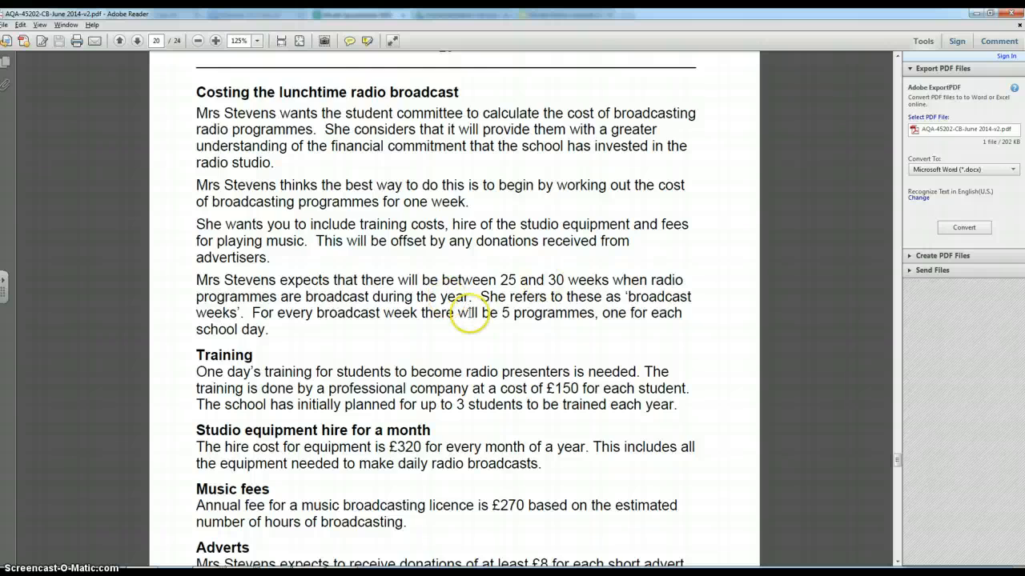
scroll(365, 313, down, 2)
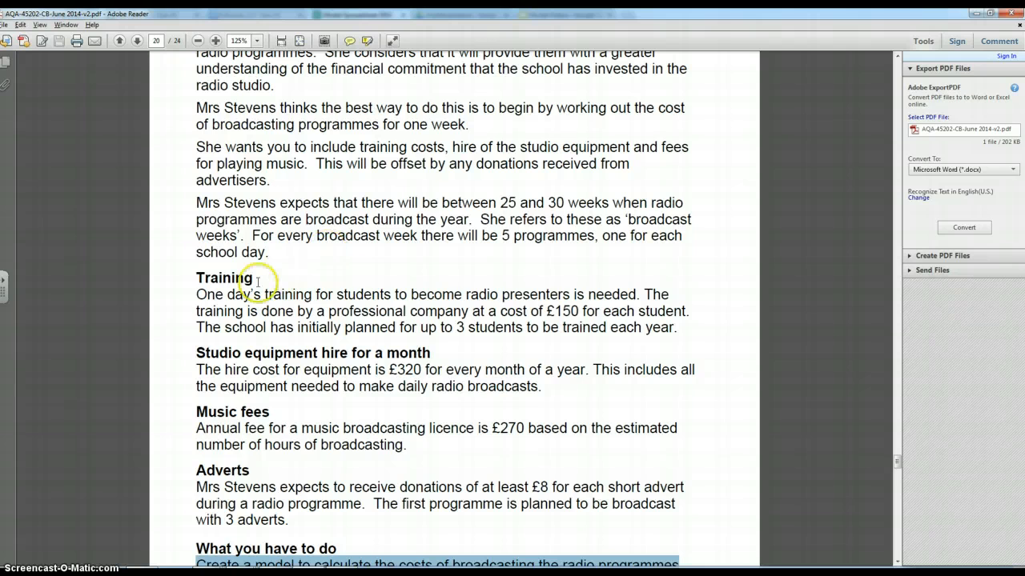
In the Model Spreadsheet 2014 sheet, enter 150 as the training cost per student and 3 as the number of students trained.
key(alt+Tab)
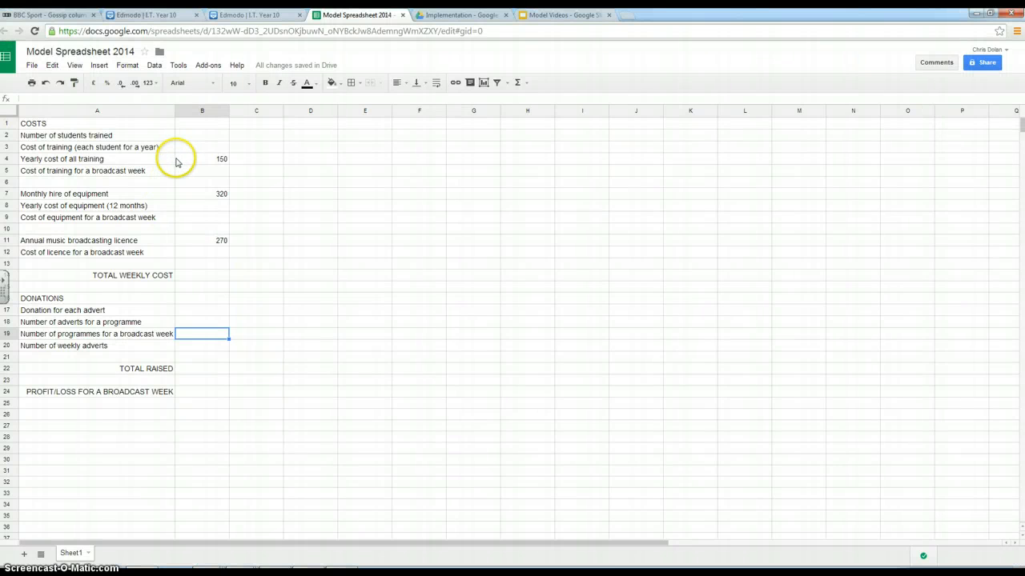
click(215, 149)
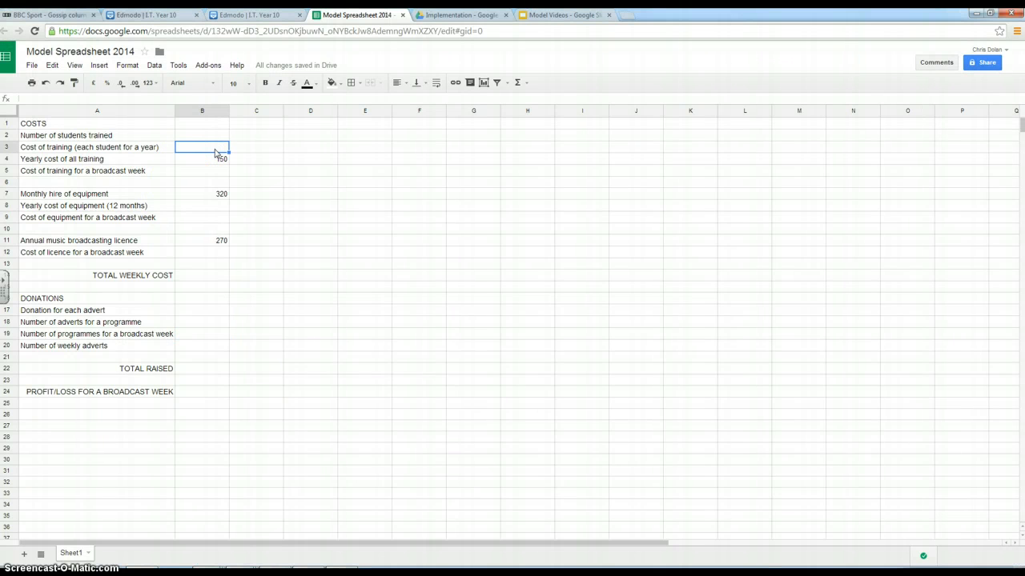
key(Return)
key(alt+Tab)
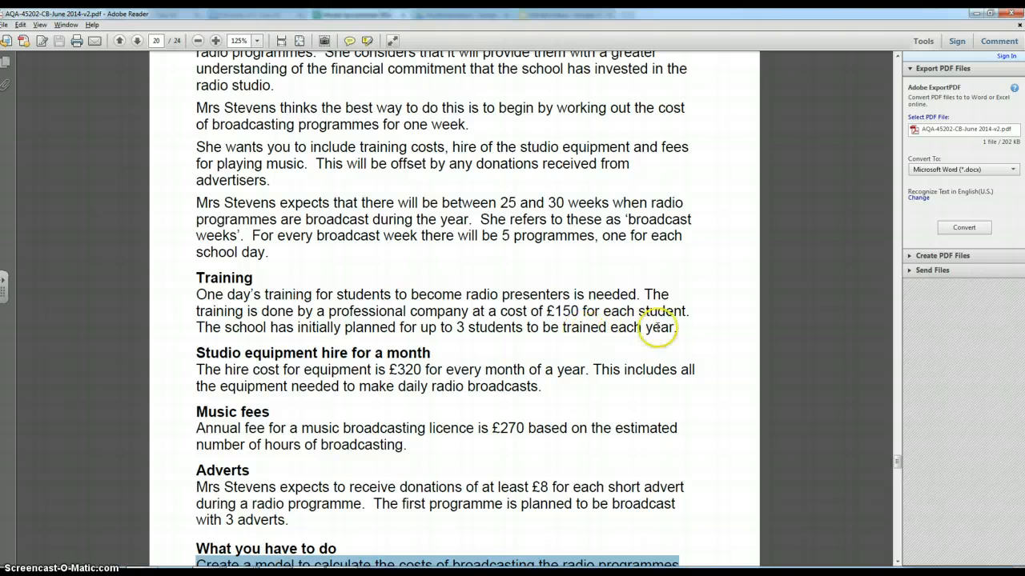
key(alt+Tab)
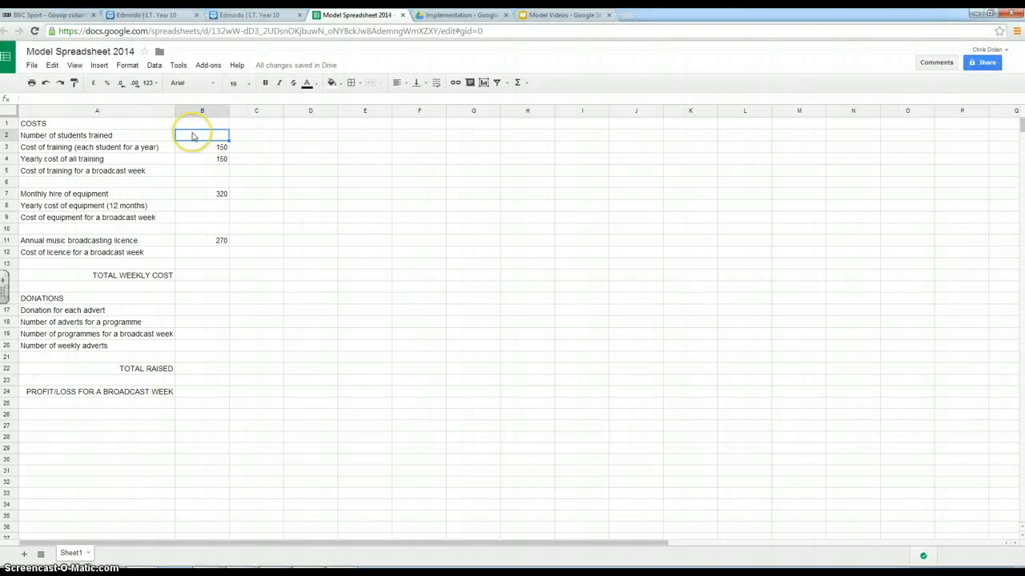
key(Return)
key(Return)
key(Return)
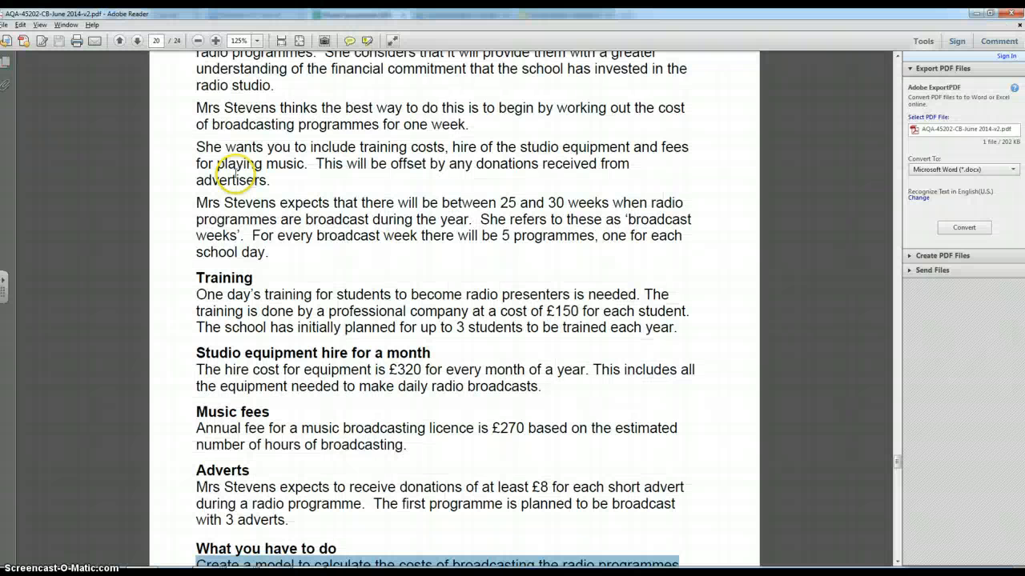
Check the studio equipment hire details in the brief and enter 320 as the yearly cost of equipment.
key(alt+Tab)
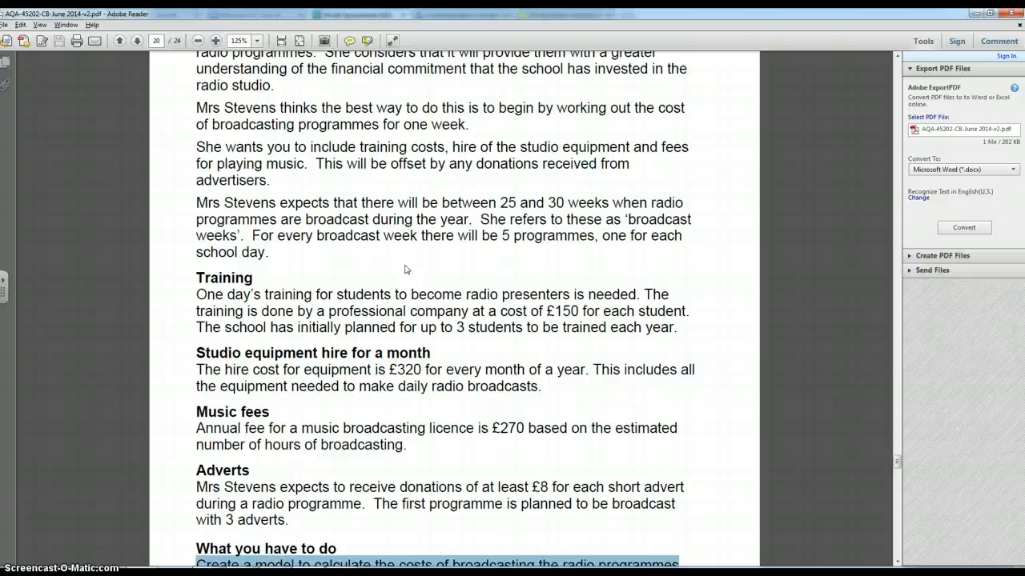
click(114, 571)
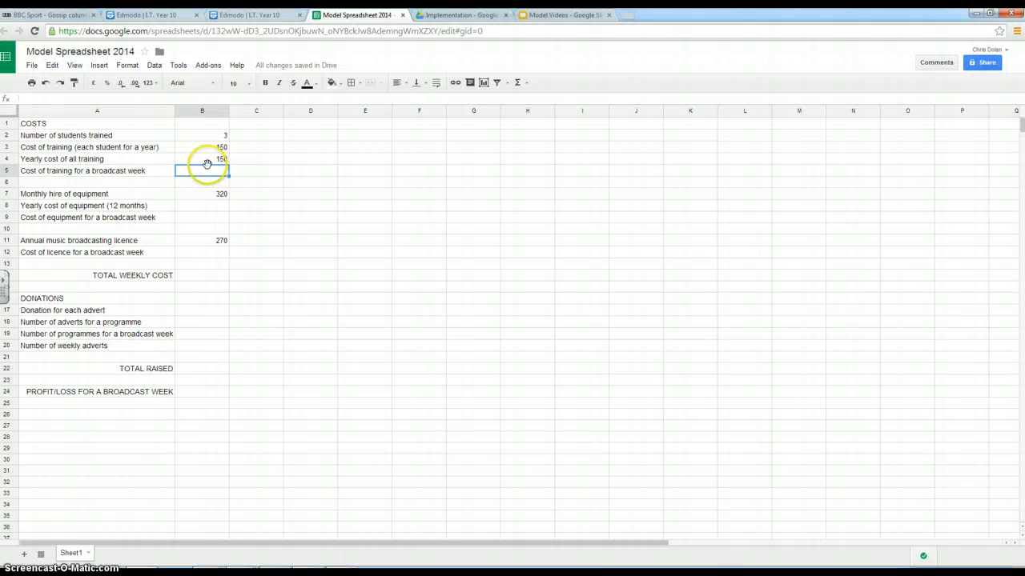
click(201, 206)
key(alt+Tab)
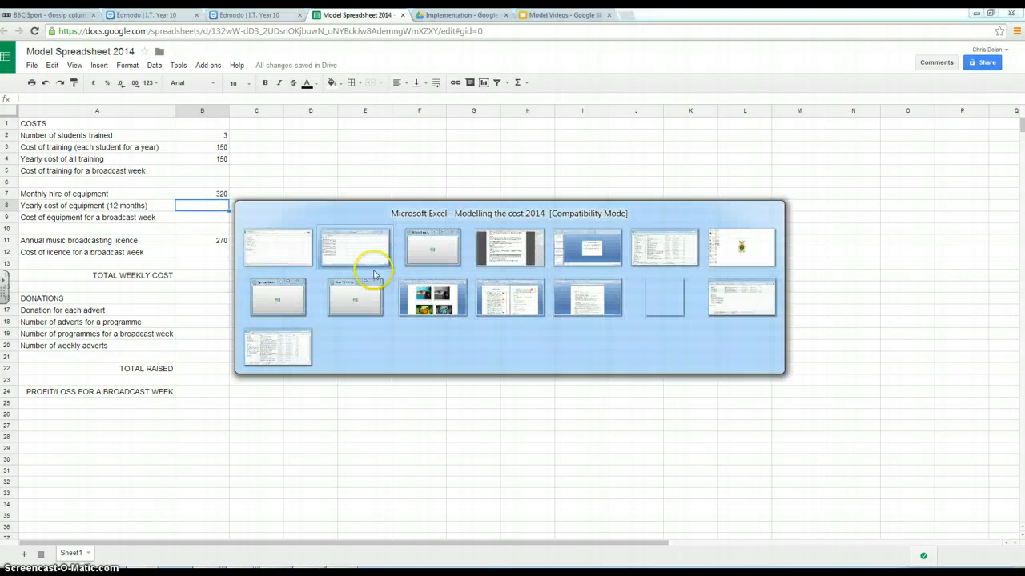
key(alt+Tab)
key(alt+Tab)
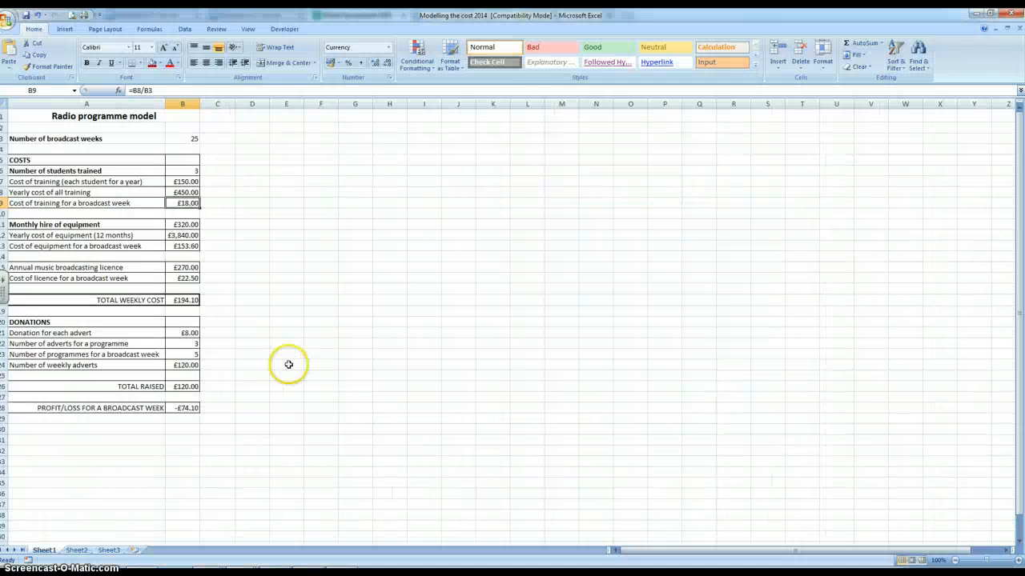
key(alt+Tab)
key(alt+Tab)
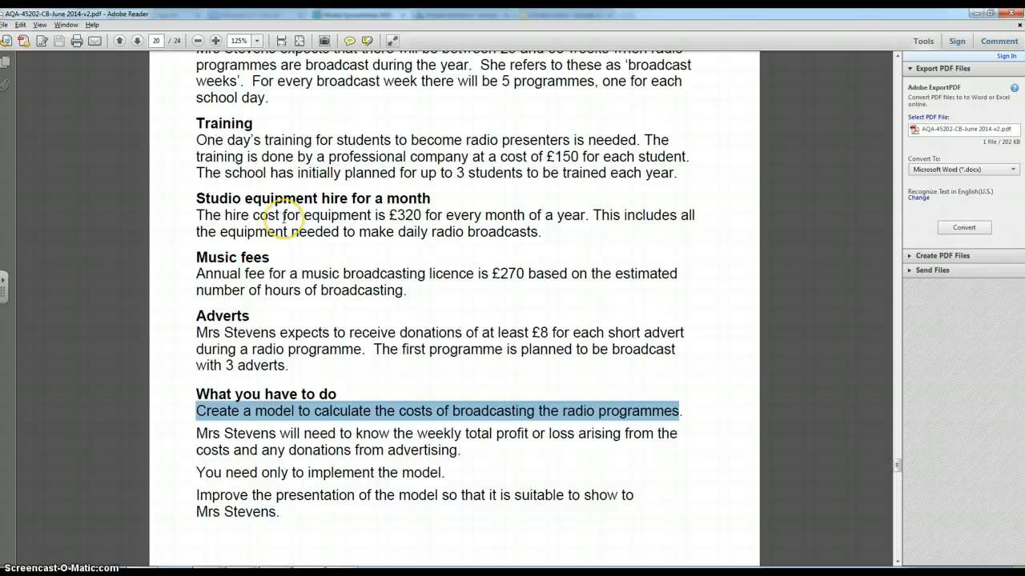
key(alt+Tab)
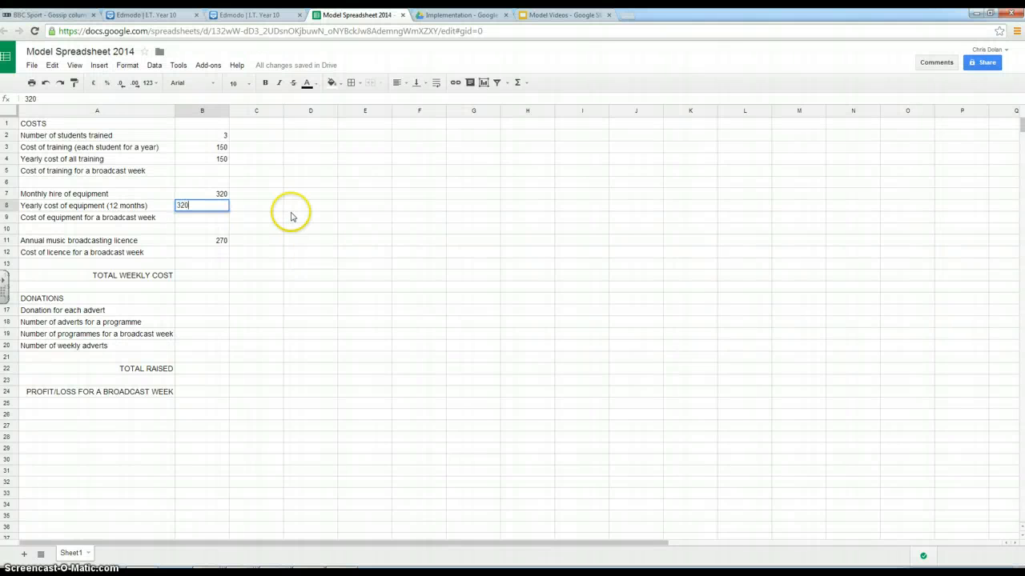
key(Return)
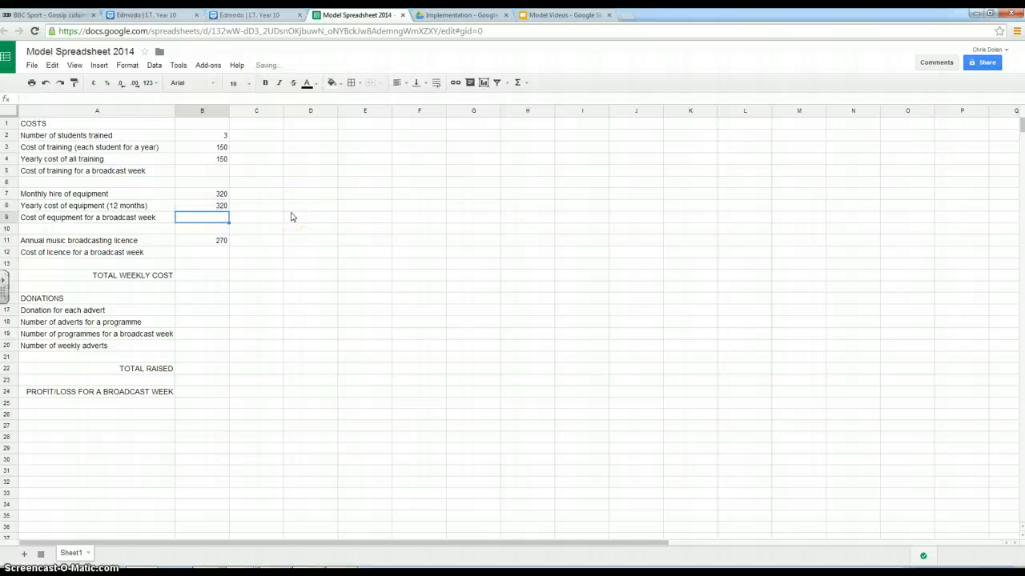
Using the Adverts section of the brief, enter 8 as the donation for each advert and 3 as the adverts per programme.
click(200, 254)
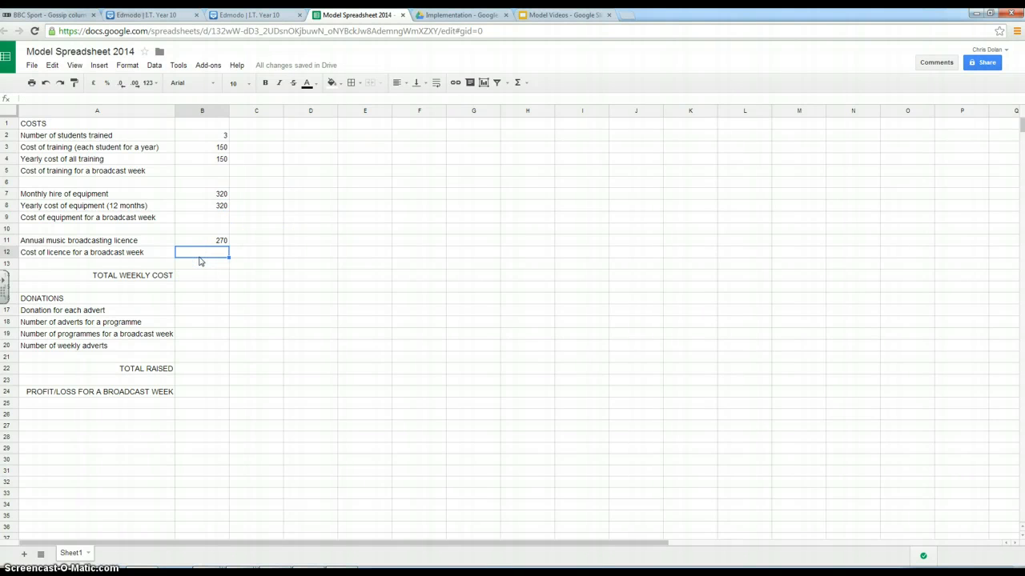
click(205, 298)
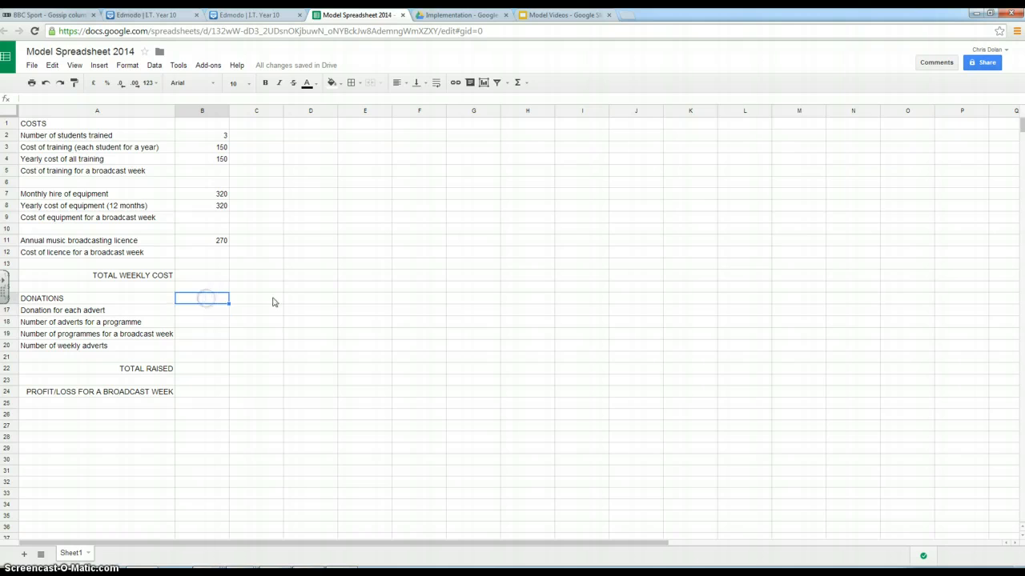
key(alt+Tab)
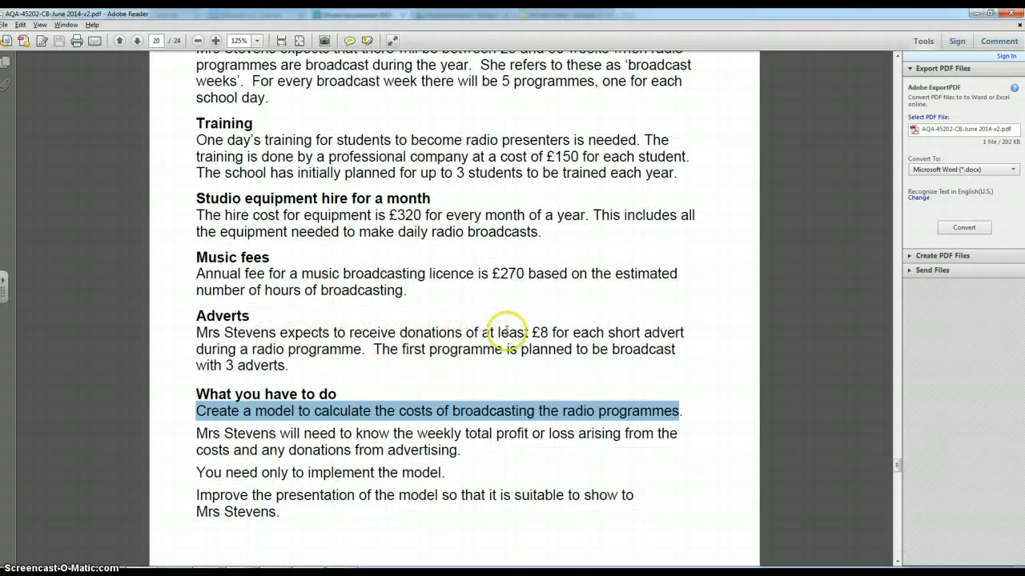
key(alt+Tab)
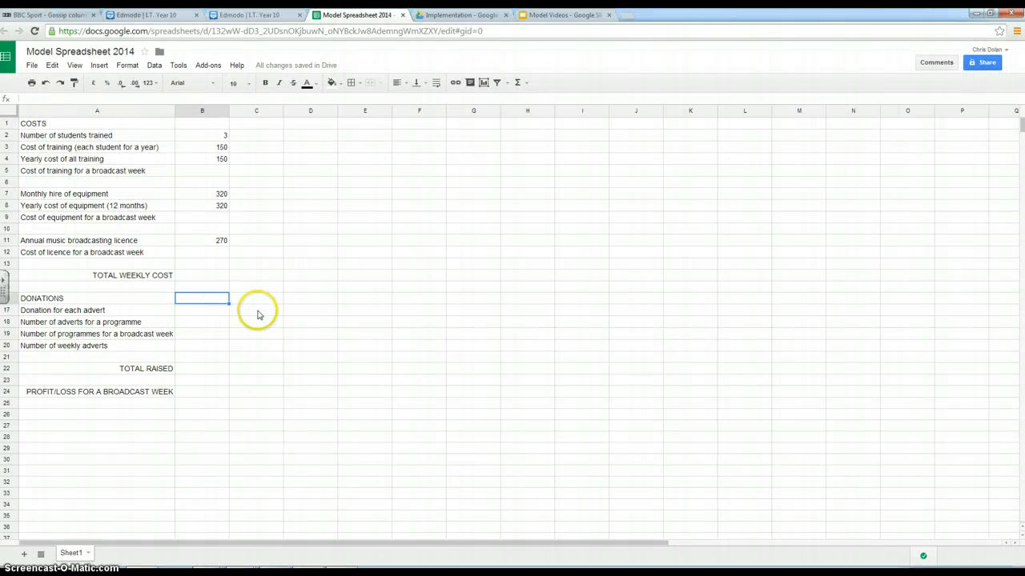
key(Down)
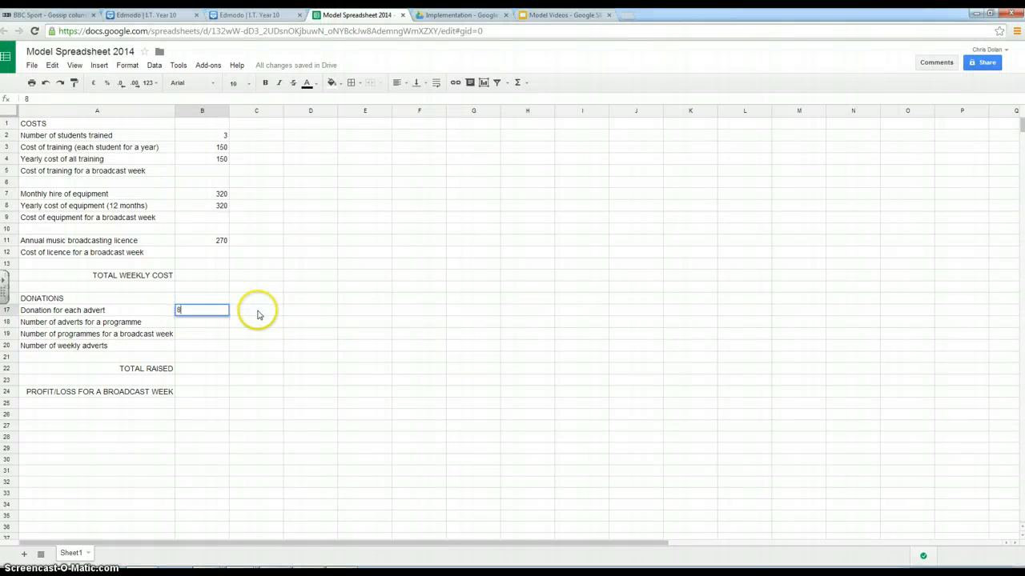
key(Return)
key(alt+Tab)
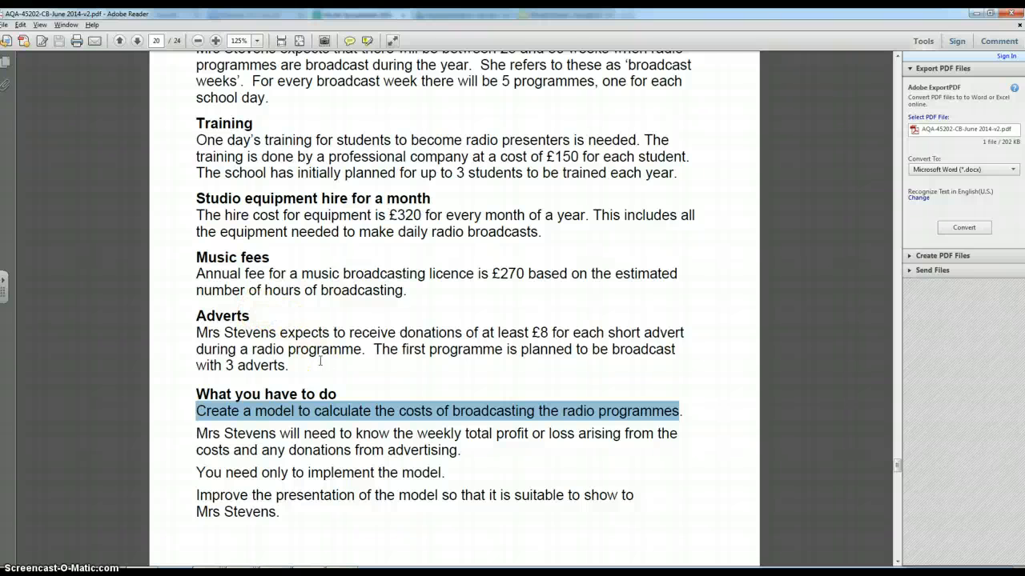
key(alt+Tab)
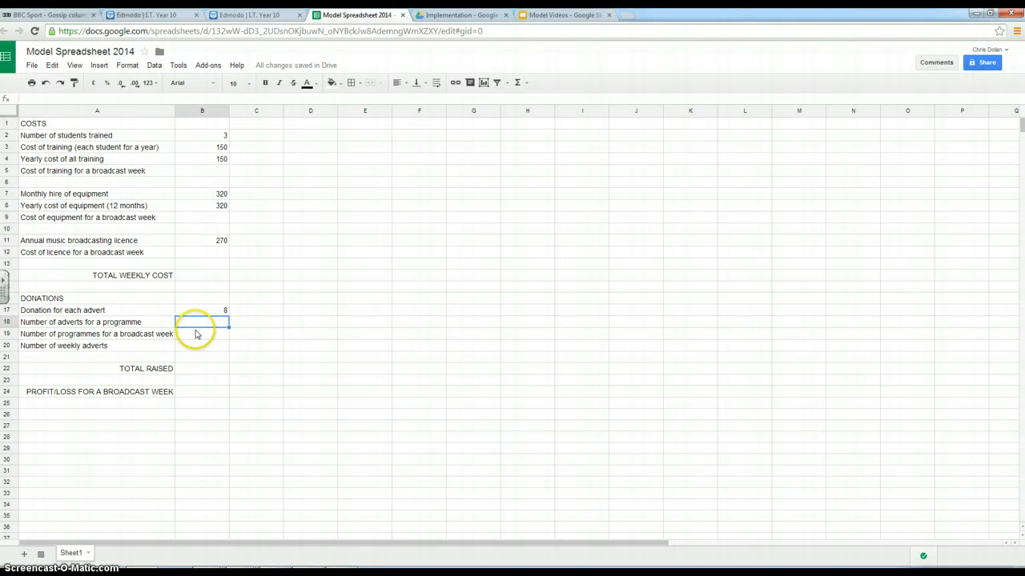
text(3)
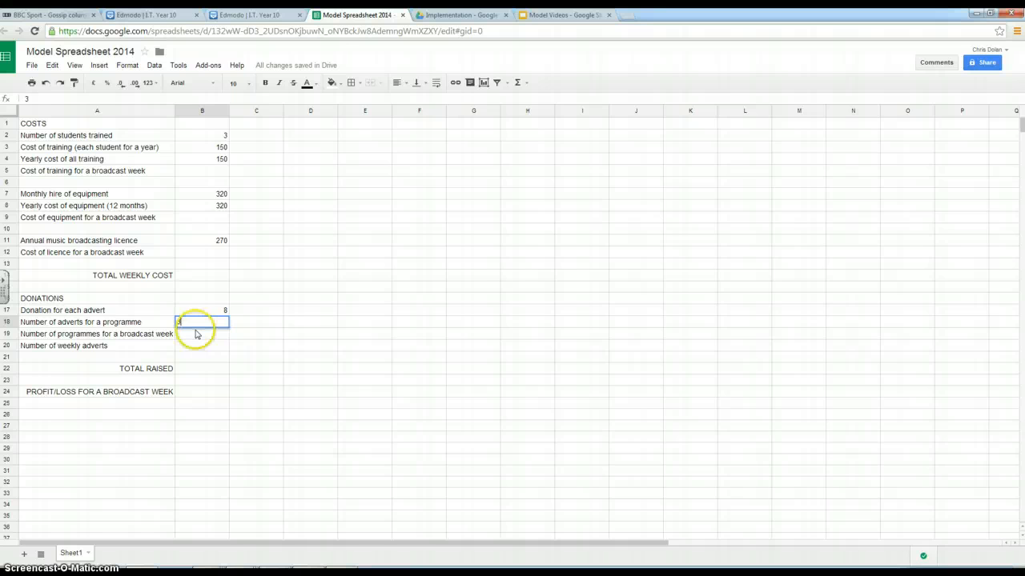
click(197, 334)
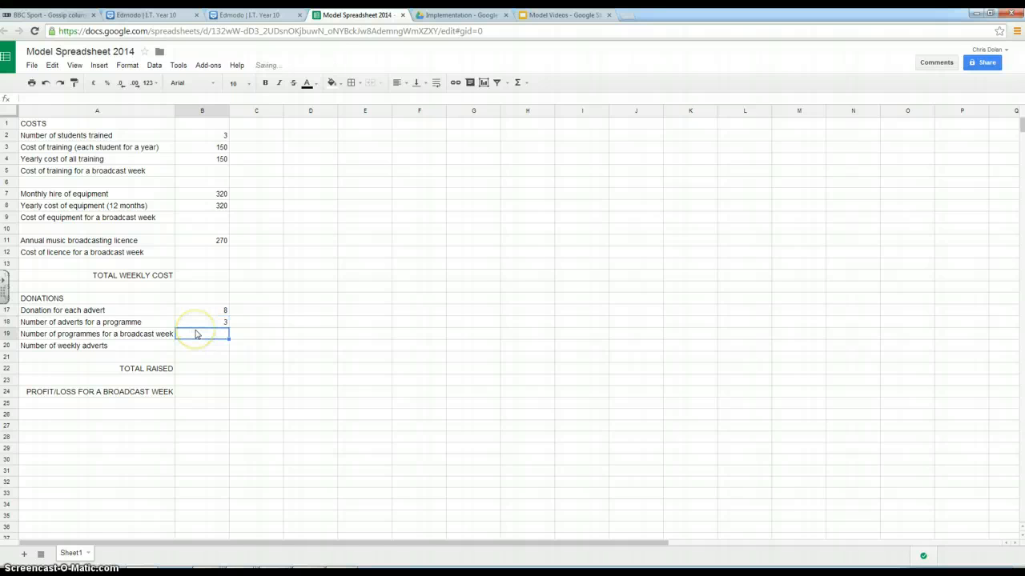
Review the broadcast weeks paragraph in the PDF brief and look at the finished radio programme model in Excel.
click(198, 346)
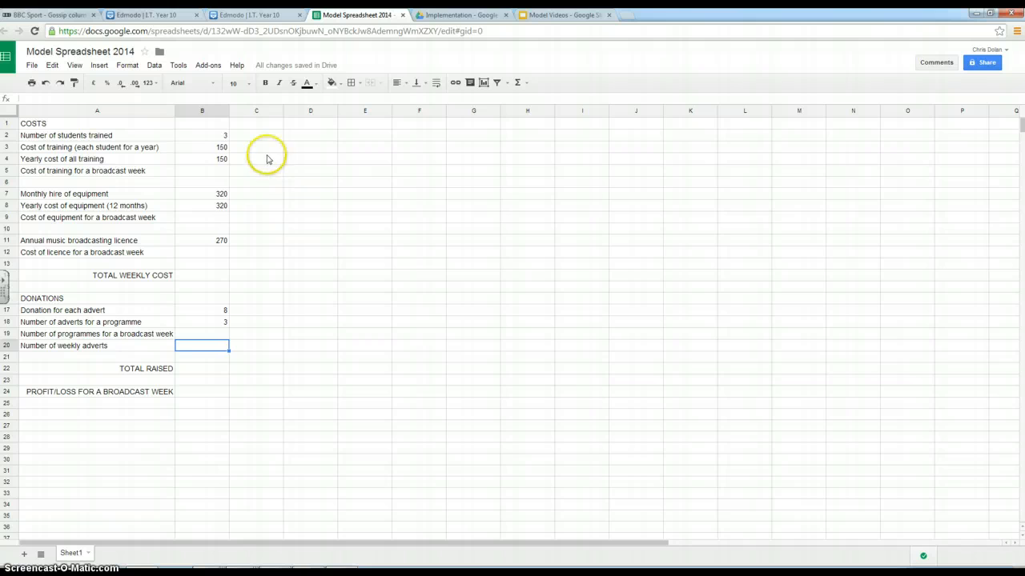
click(315, 138)
key(alt+Tab)
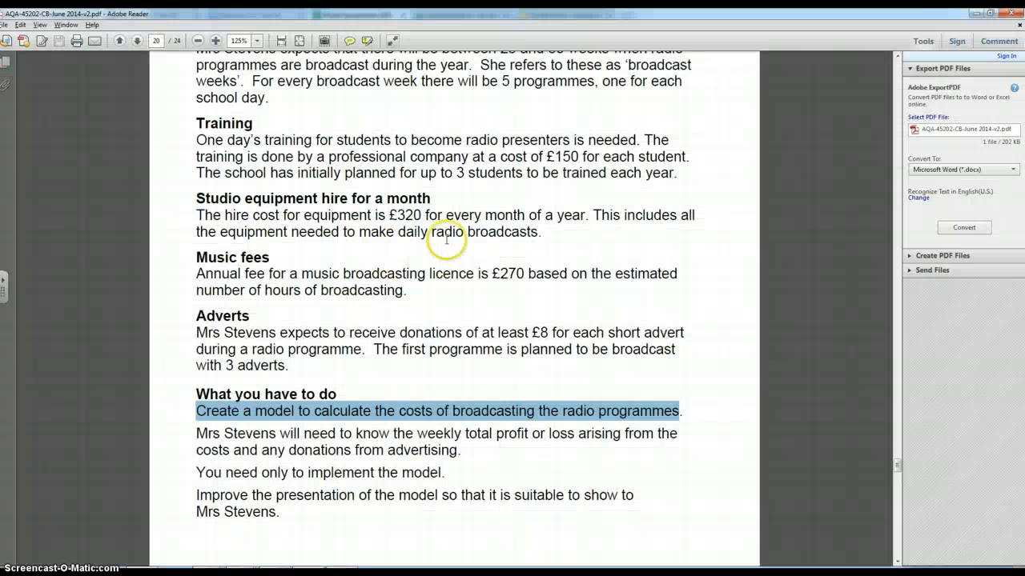
scroll(469, 229, up, 2)
scroll(340, 176, up, 2)
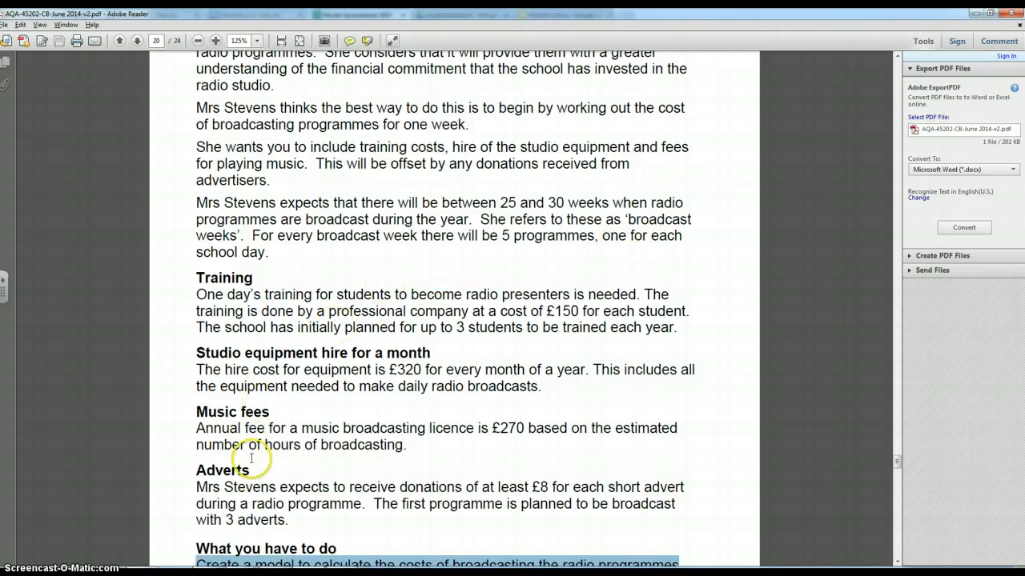
click(298, 571)
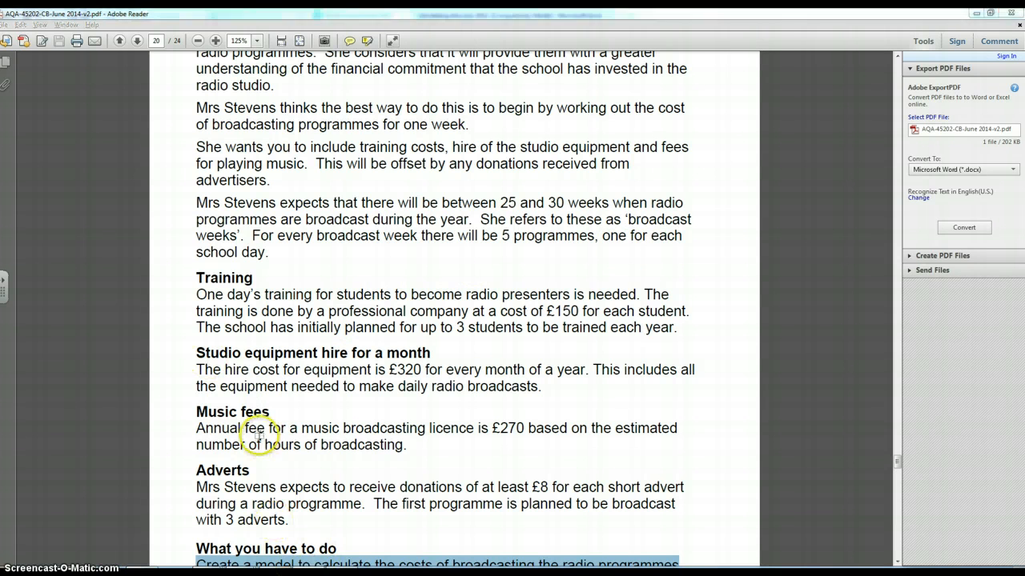
key(alt+Tab)
key(alt+Tab)
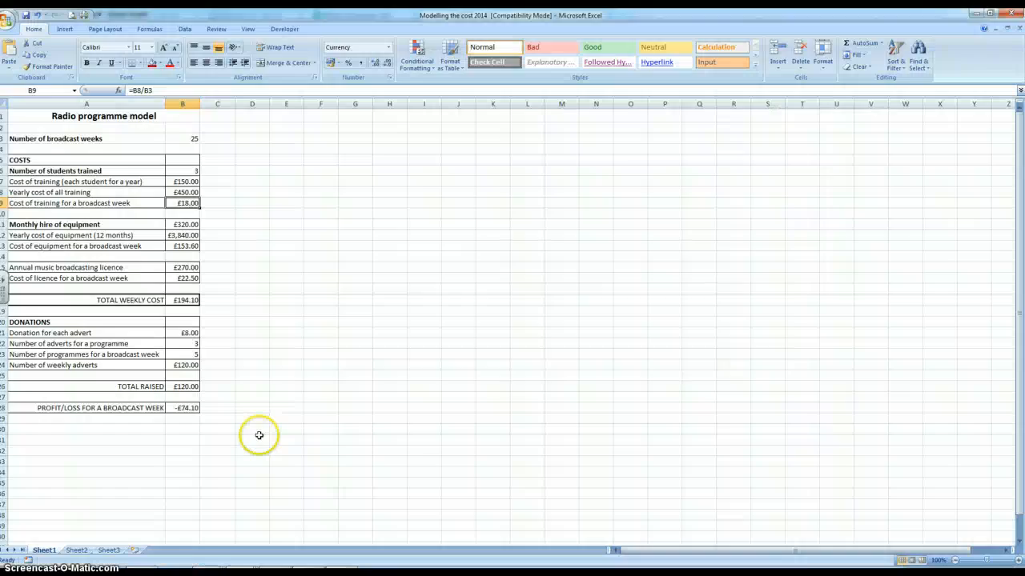
key(alt+Tab)
key(alt+Tab)
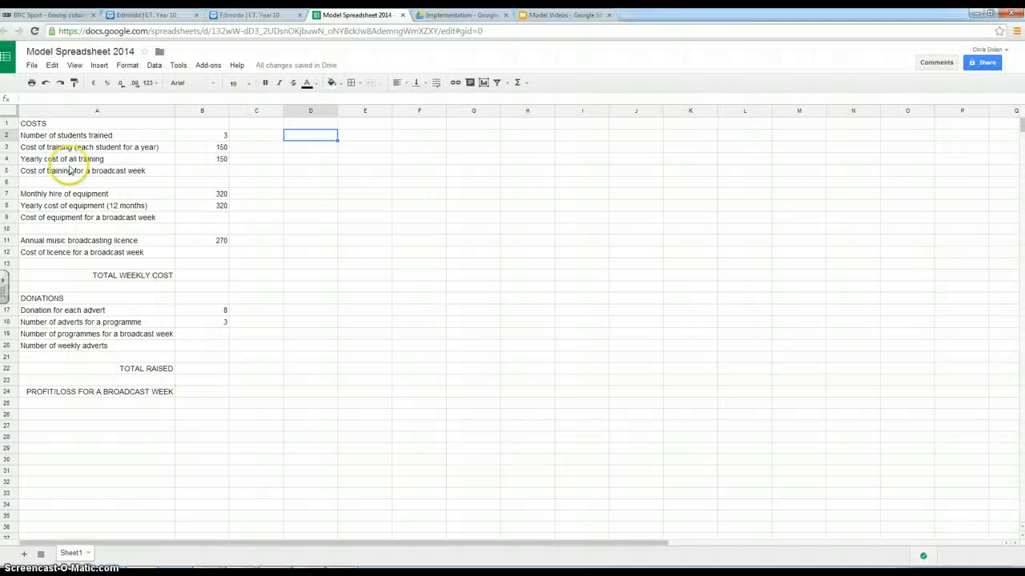
In the Google spreadsheet, insert one empty row above the COSTS heading.
click(7, 124)
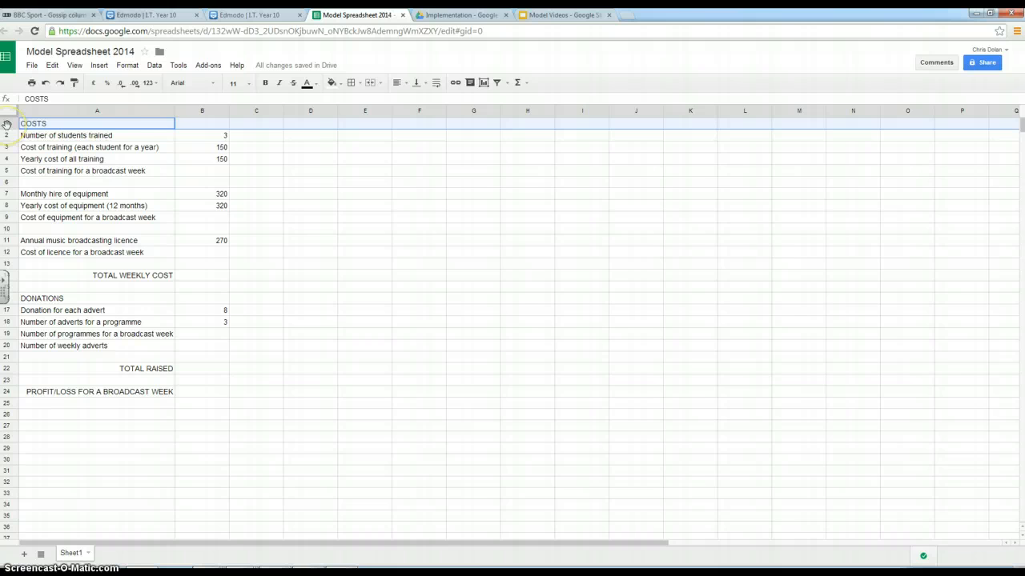
right_click(7, 125)
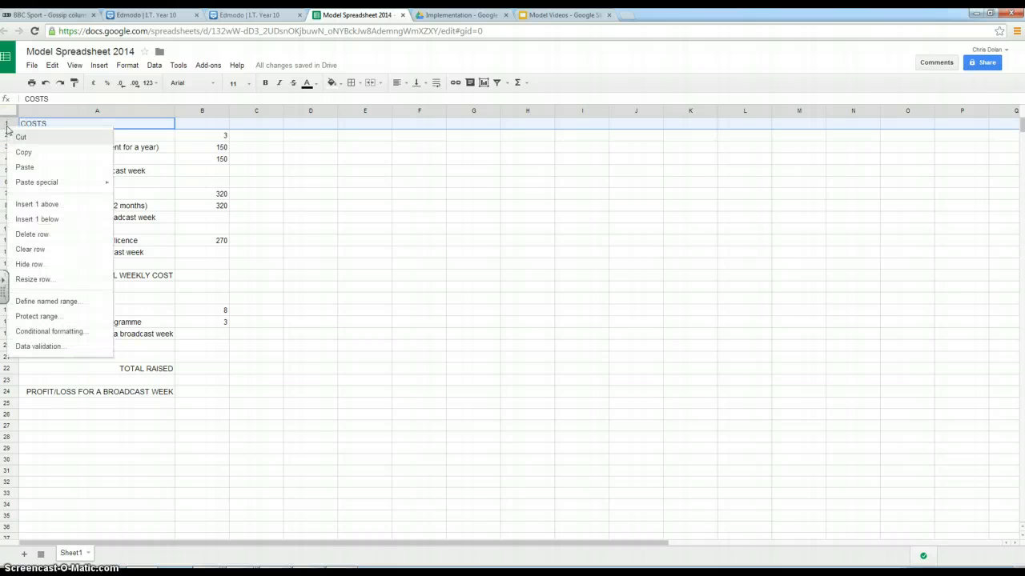
click(37, 205)
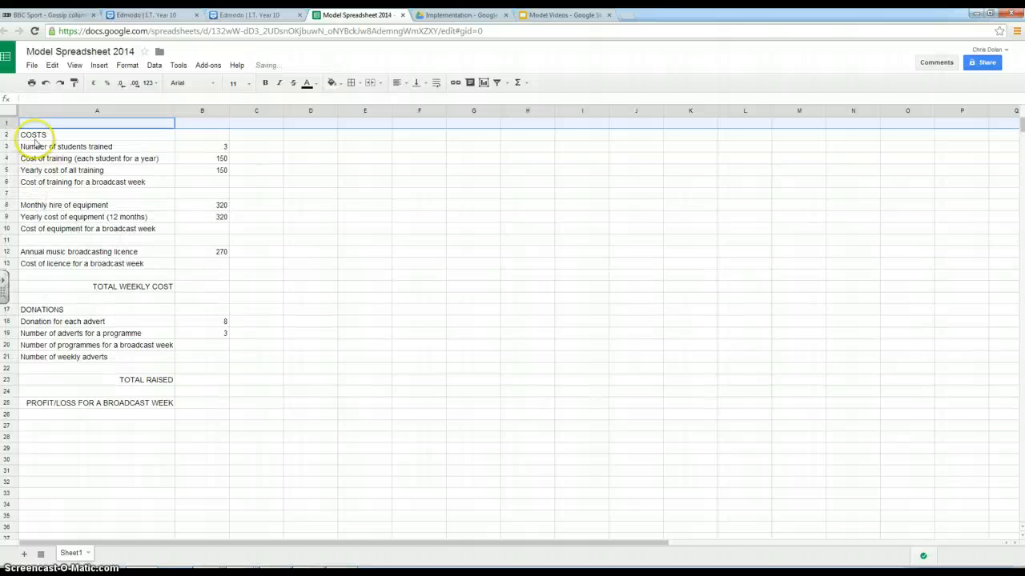
Insert two more empty rows at the top of the sheet, above the COSTS heading.
right_click(11, 122)
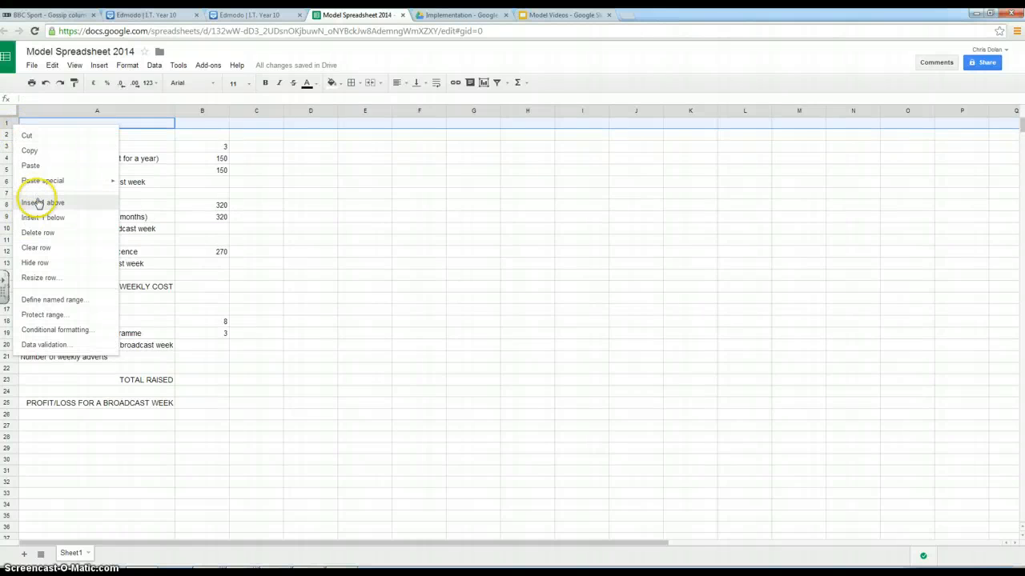
click(38, 204)
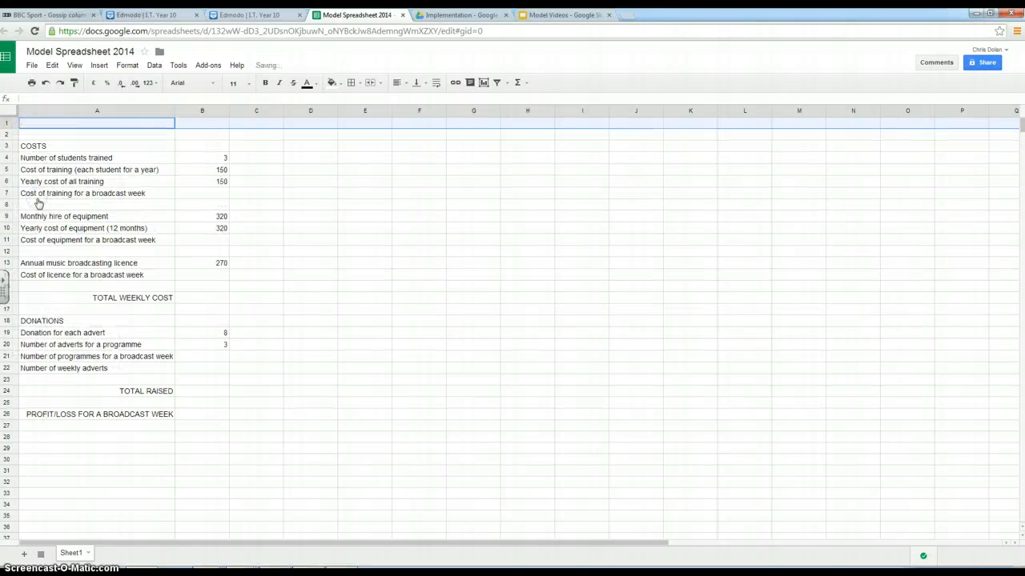
right_click(10, 122)
click(37, 204)
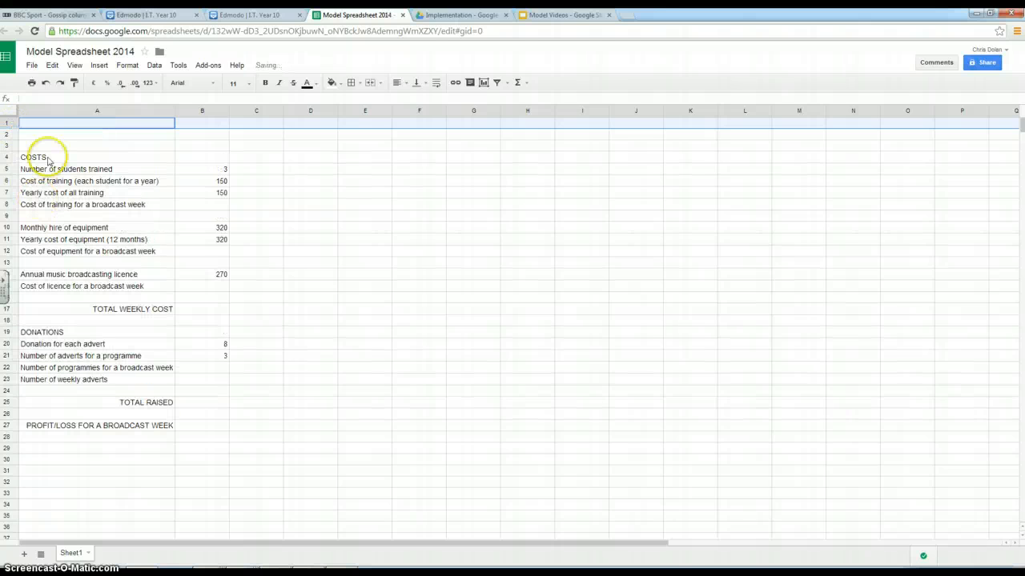
Check the broadcast weeks in the PDF brief, then label A2 "Number of broadcast weeks" and enter 25 in B2 of the Google spreadsheet.
click(44, 139)
key(alt+Tab)
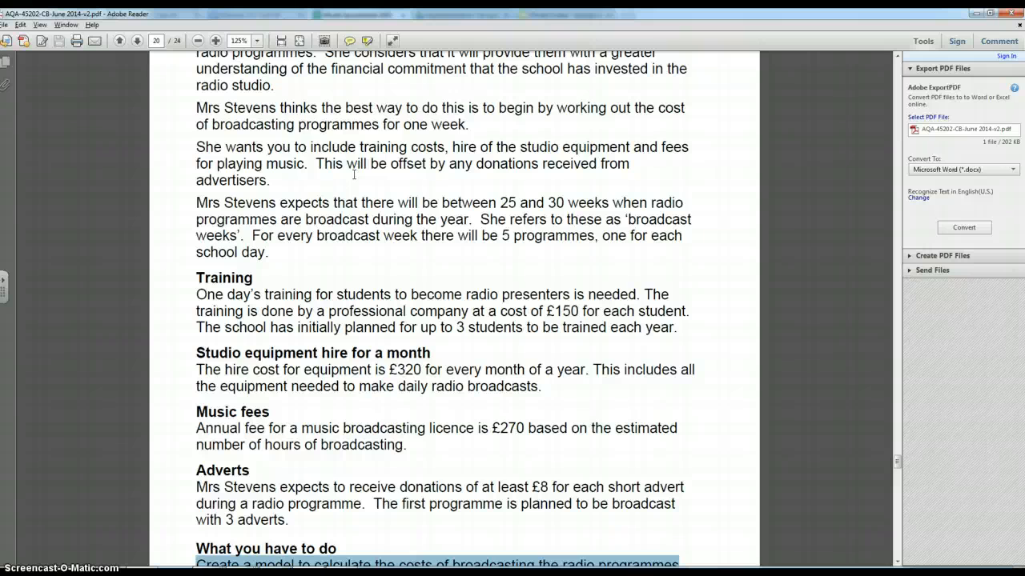
key(alt+Tab)
key(alt+Tab)
key(alt+Tab)
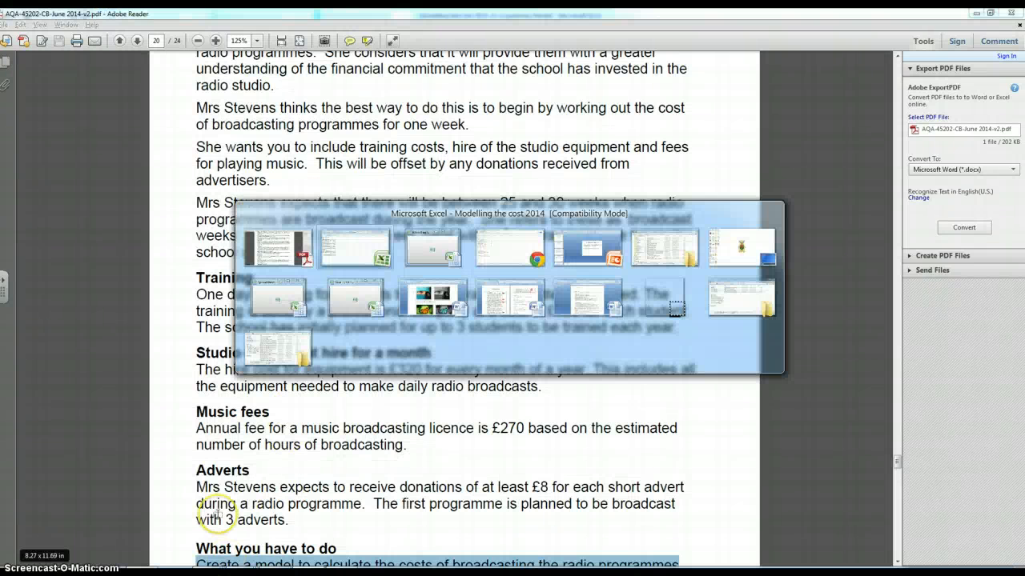
key(alt+Tab)
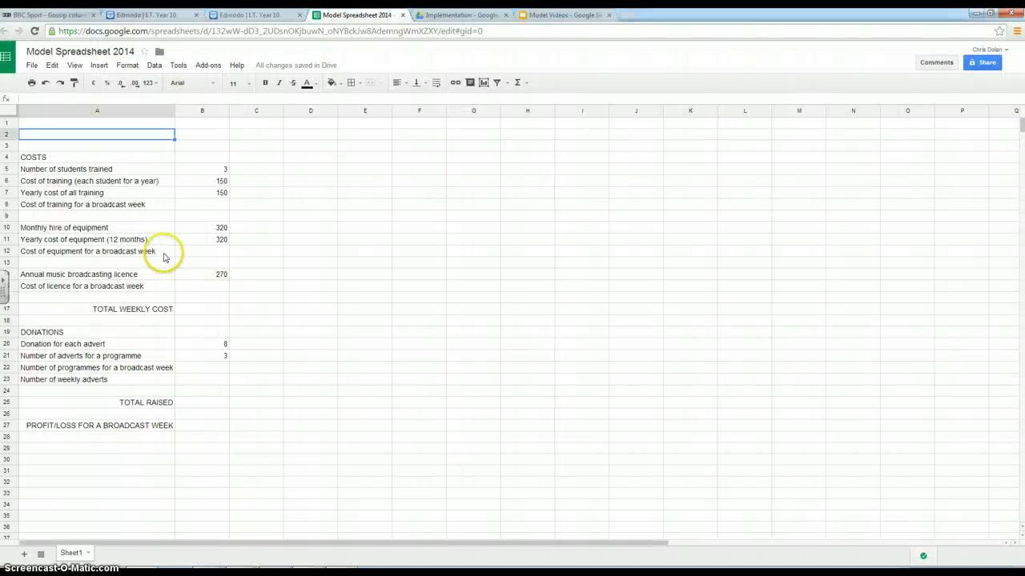
text(Number of broadcast weeks)
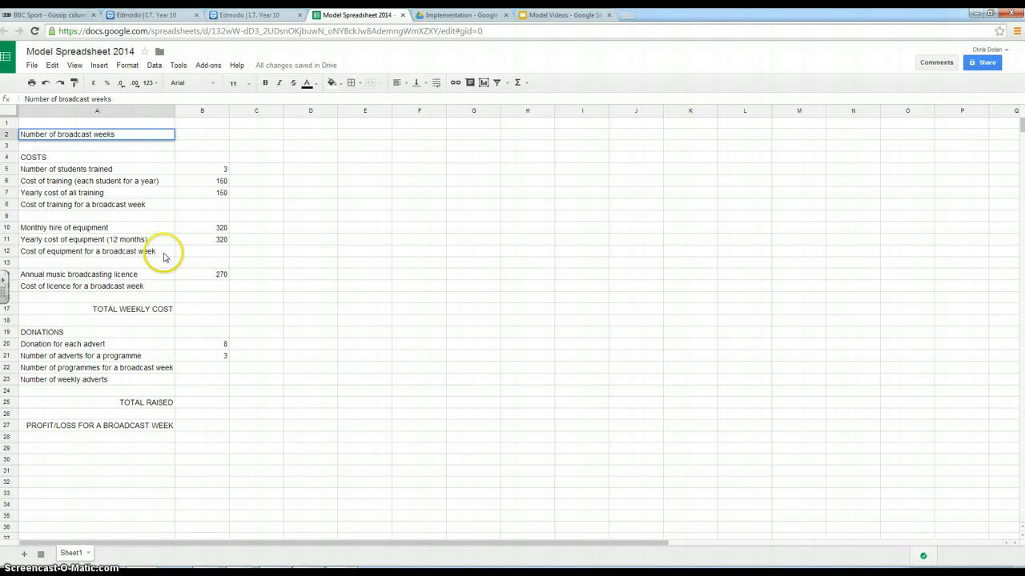
key(Tab)
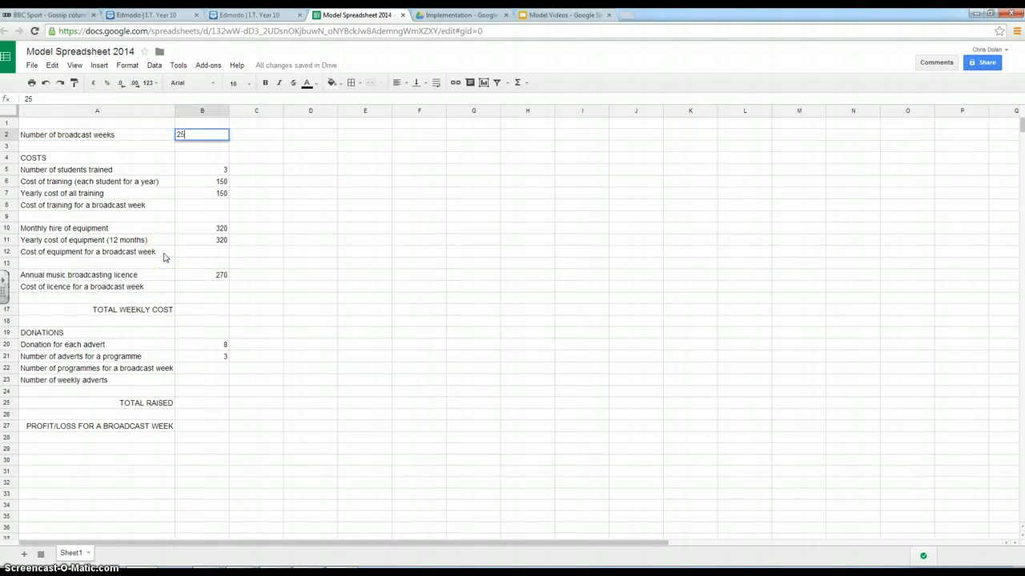
key(Return)
key(Up)
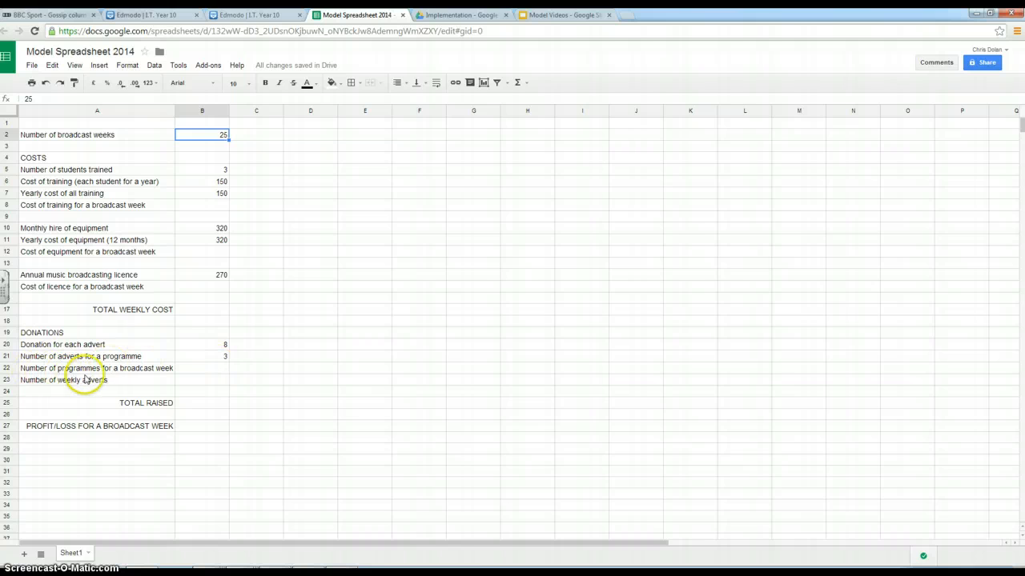
Consult the broadcast weeks paragraph in the PDF brief and enter 5 as the number of programmes for a broadcast week in B22.
click(197, 367)
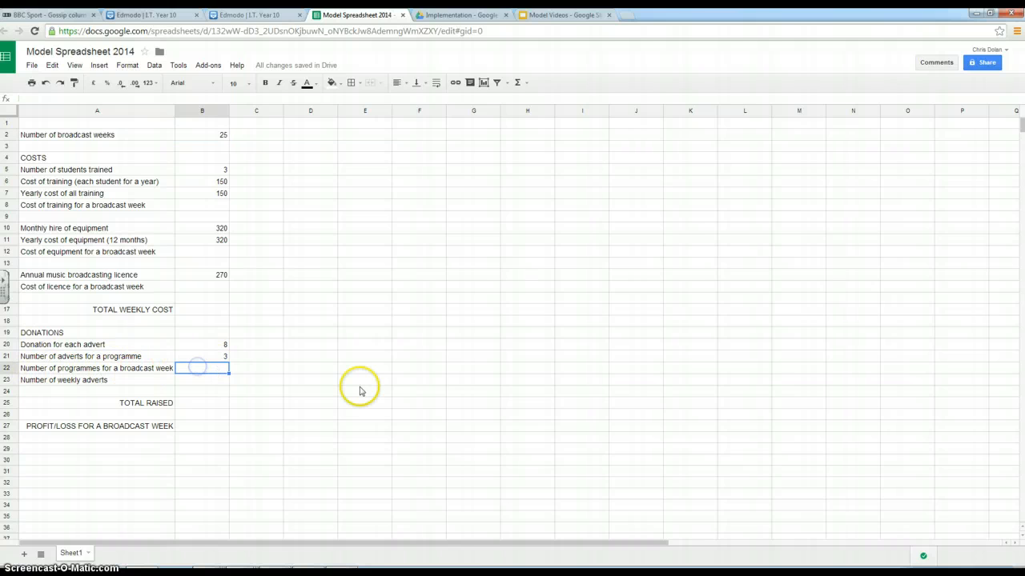
key(alt+Tab)
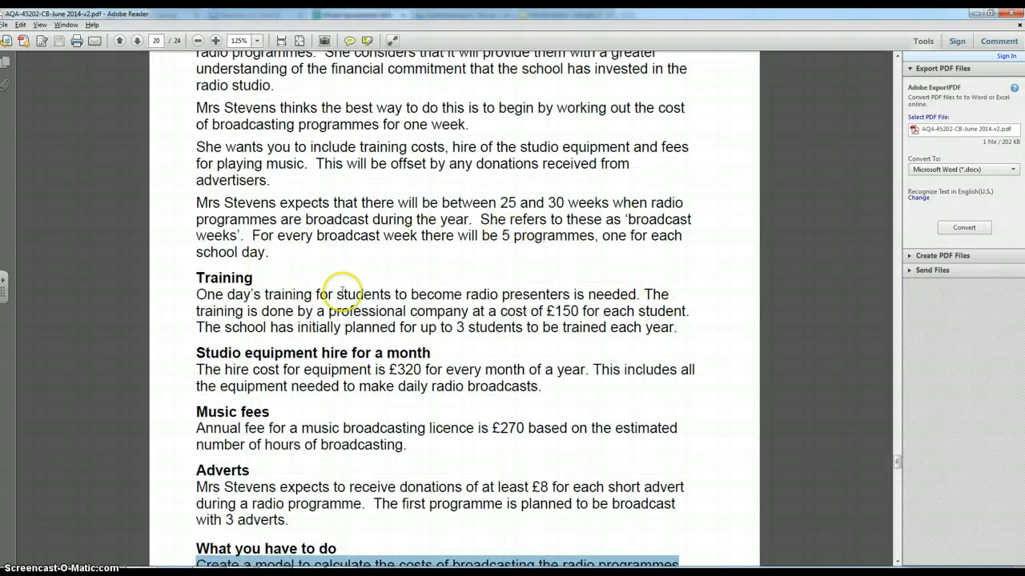
key(alt+Tab)
text(5)
click(248, 369)
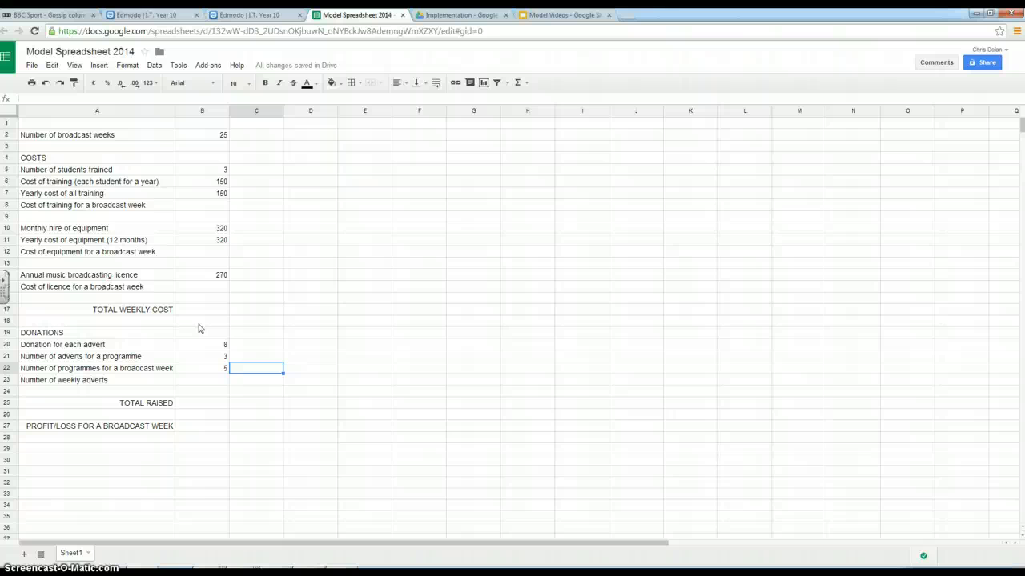
Calculate the cost of training for a broadcast week in B8 with the formula =B7/B2.
click(213, 209)
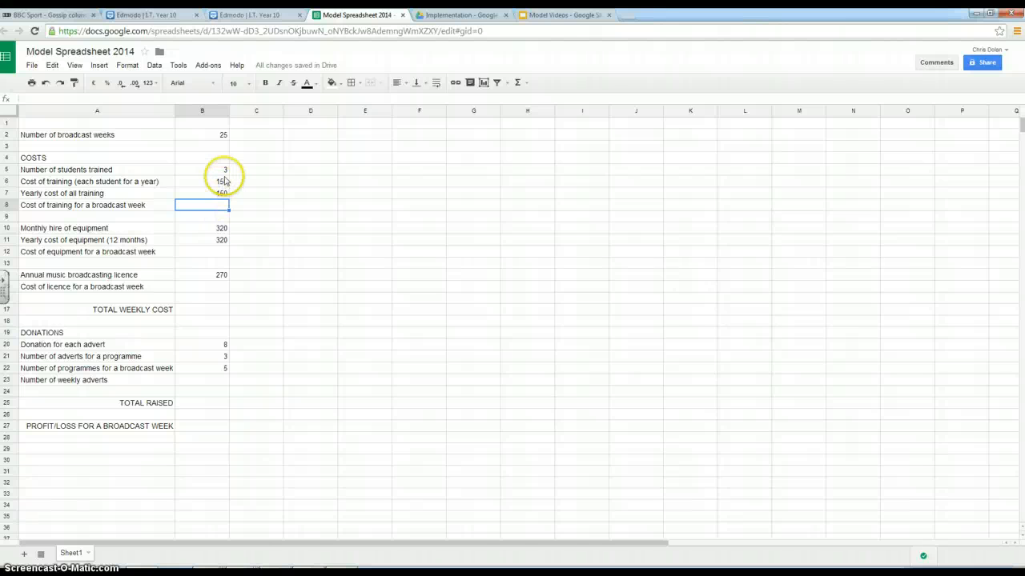
click(226, 172)
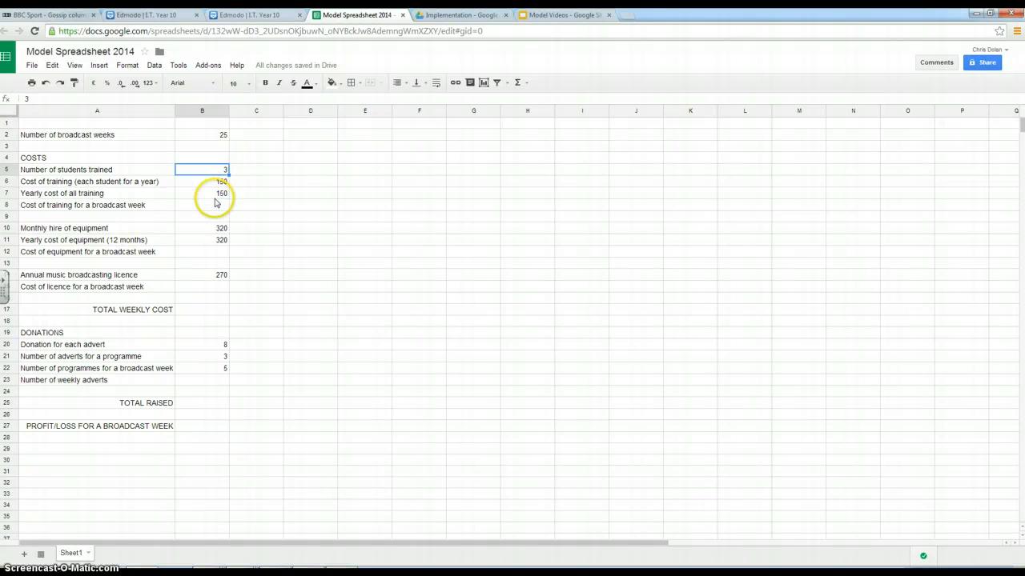
click(217, 194)
click(215, 207)
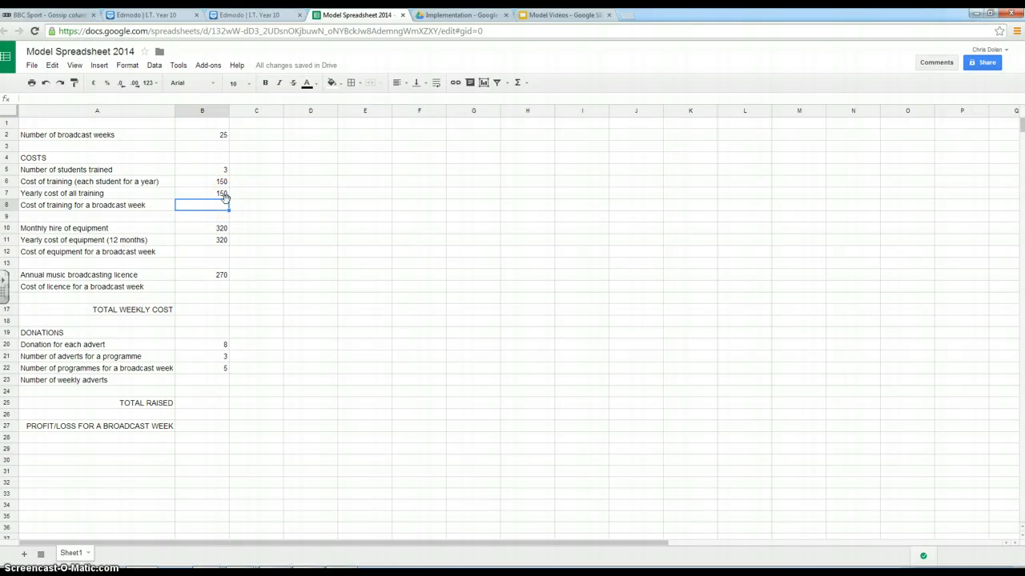
text(=)
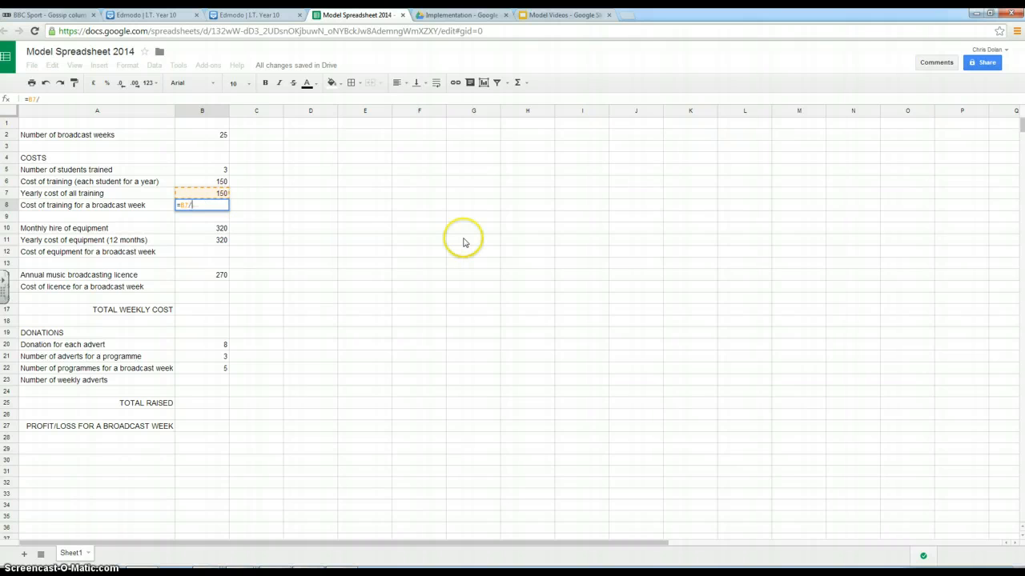
click(211, 136)
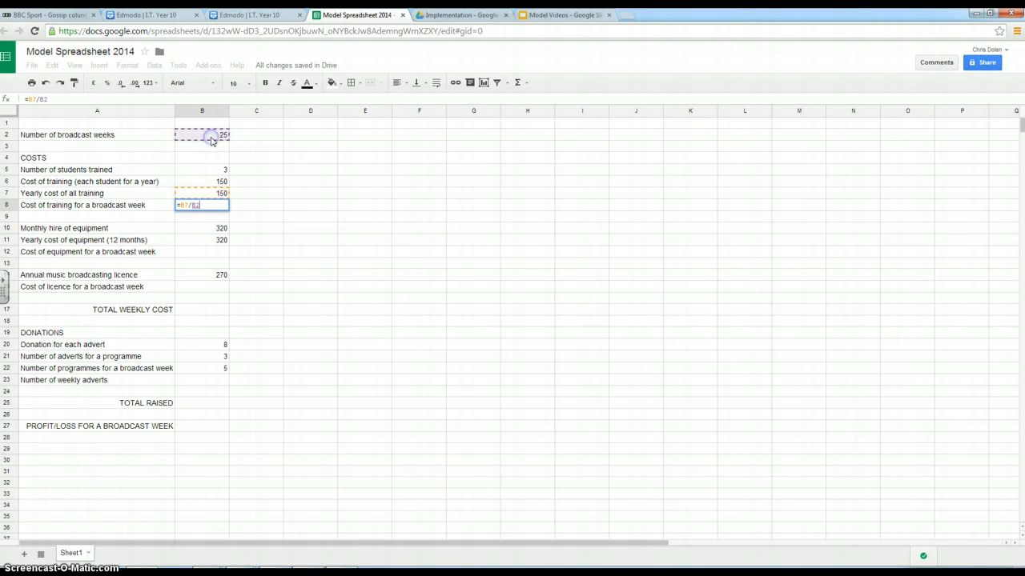
key(Return)
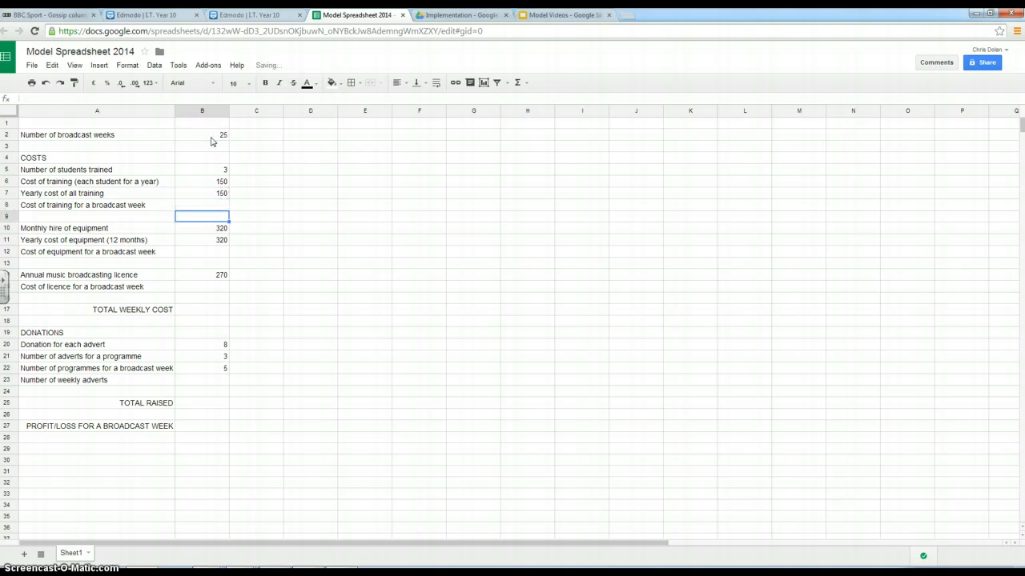
click(214, 206)
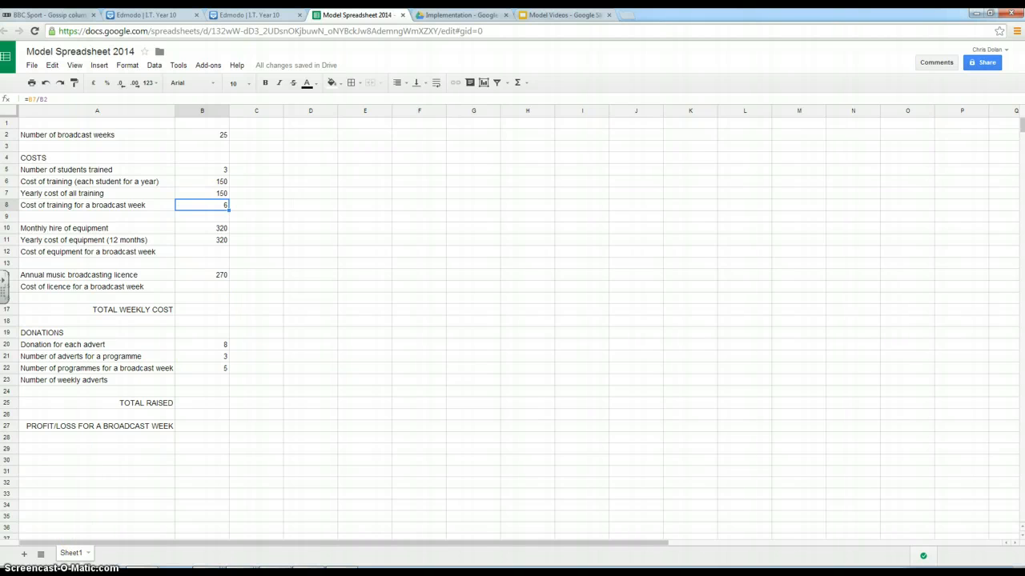
Calculate the cost of equipment for a broadcast week in B12 with the formula =B11/B2.
click(199, 252)
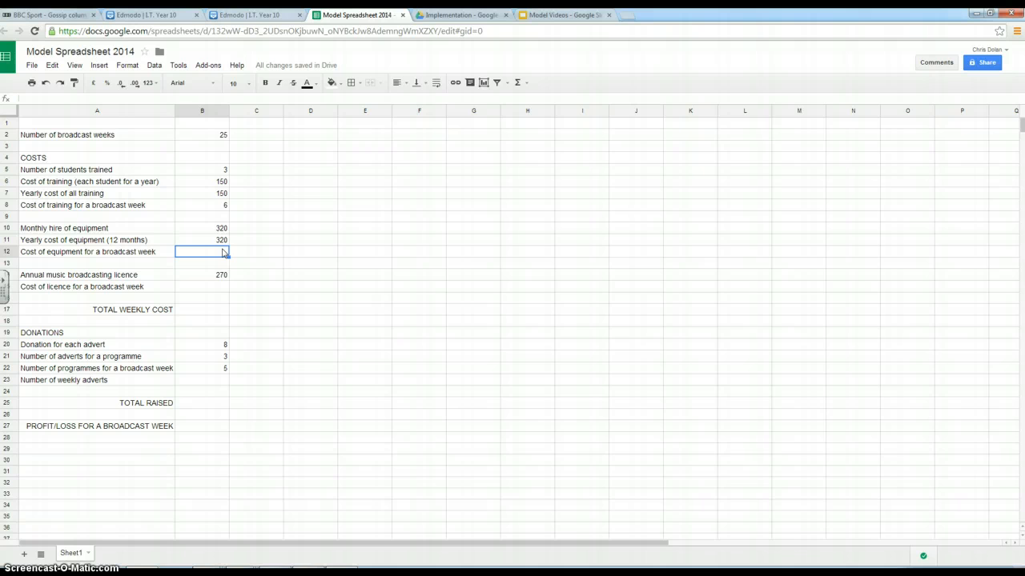
text(=)
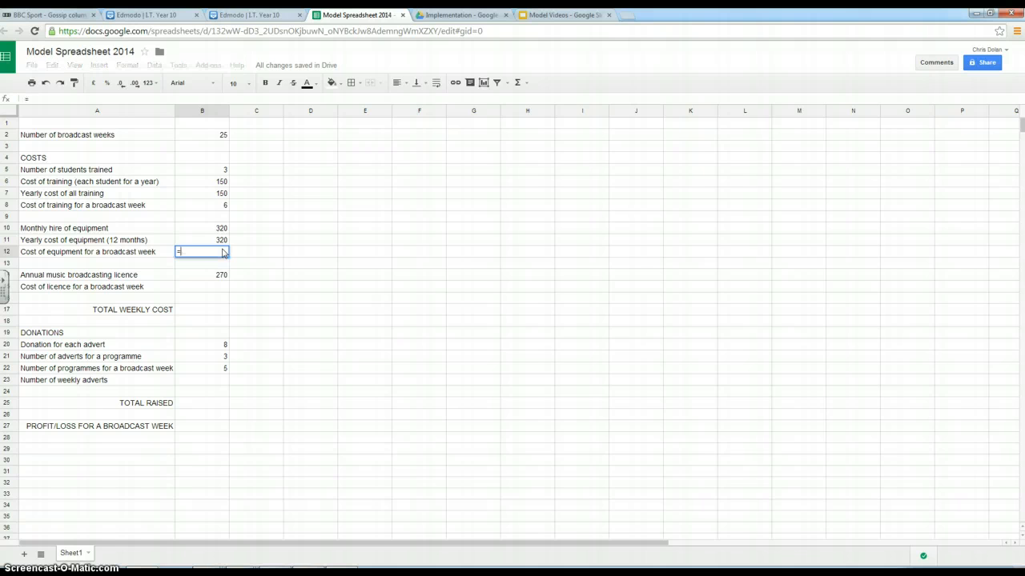
click(219, 240)
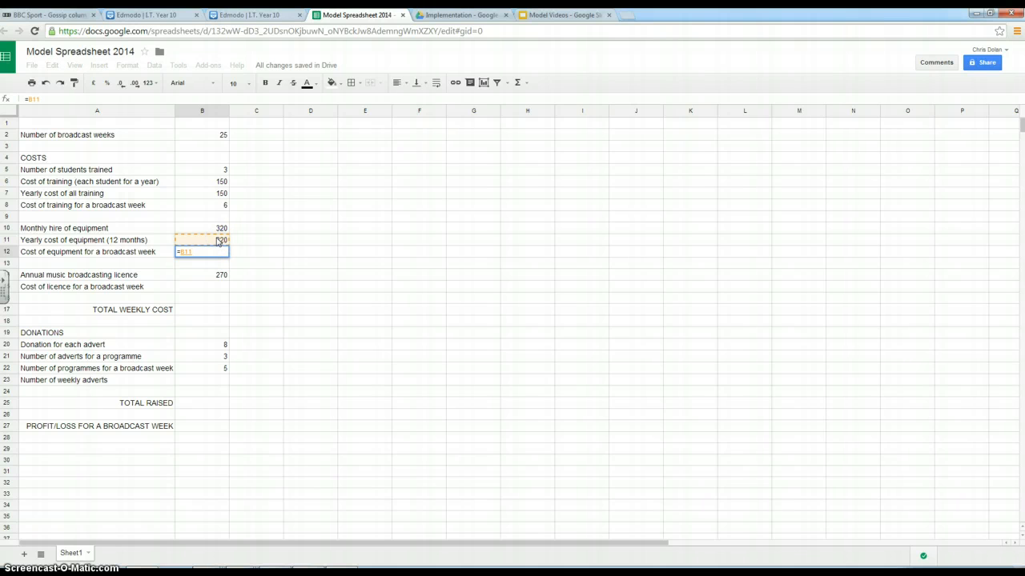
click(201, 142)
key(Return)
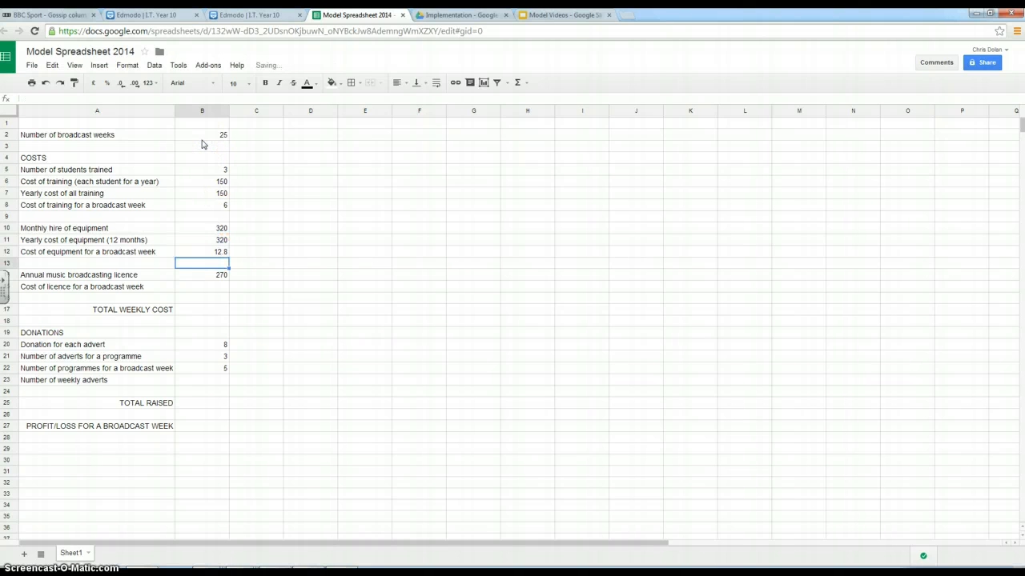
Compare the equipment cost with the finished Excel model and the PDF brief, and set the yearly cost of equipment in B11 to =320*12.
click(215, 253)
key(alt+Tab)
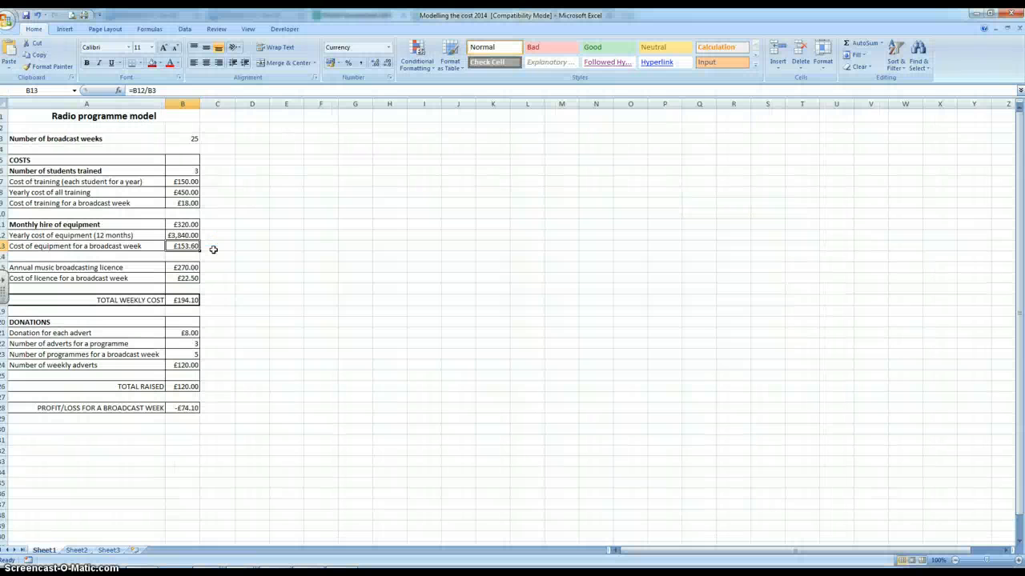
key(alt+Tab)
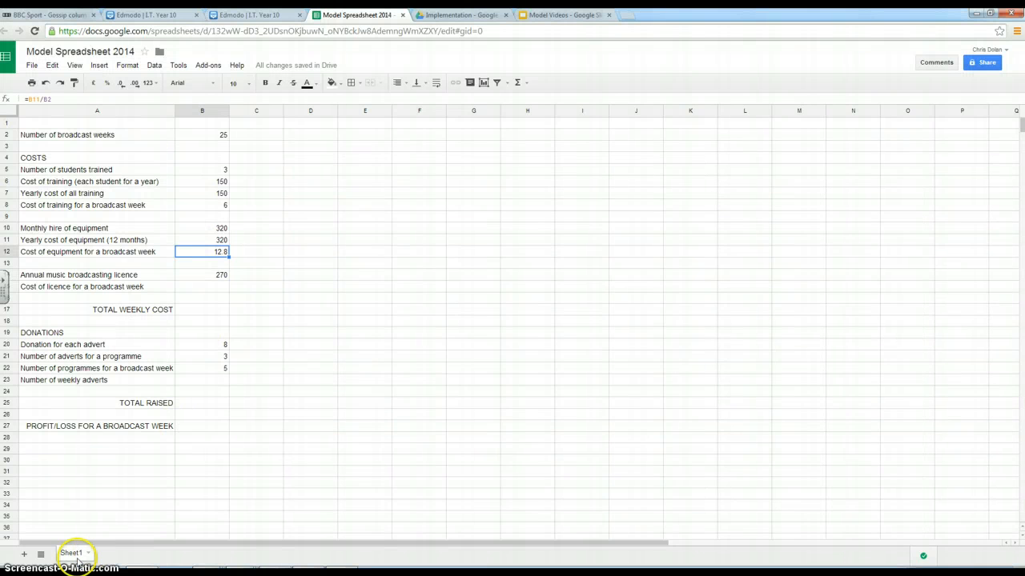
key(Up)
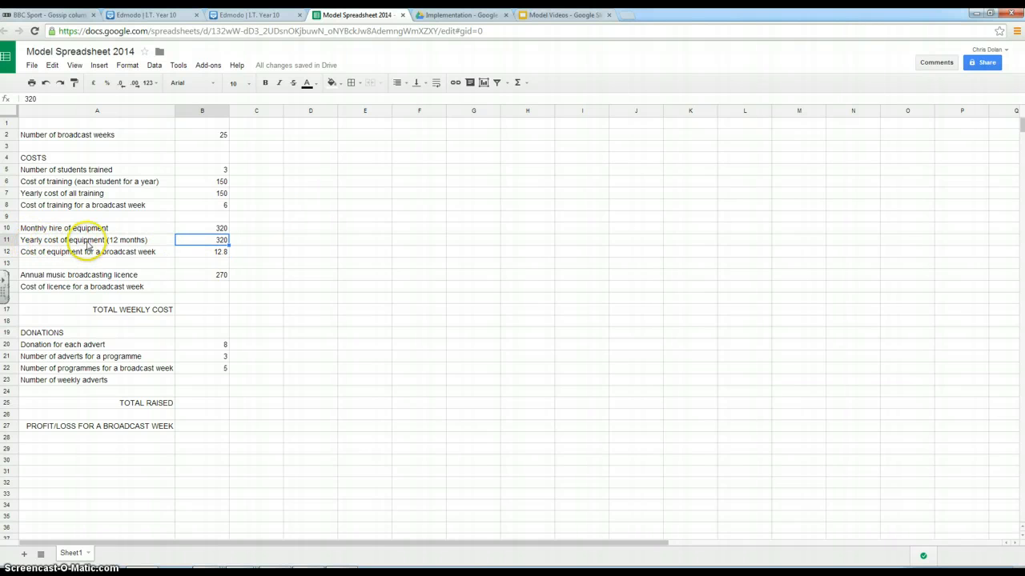
key(alt+Tab)
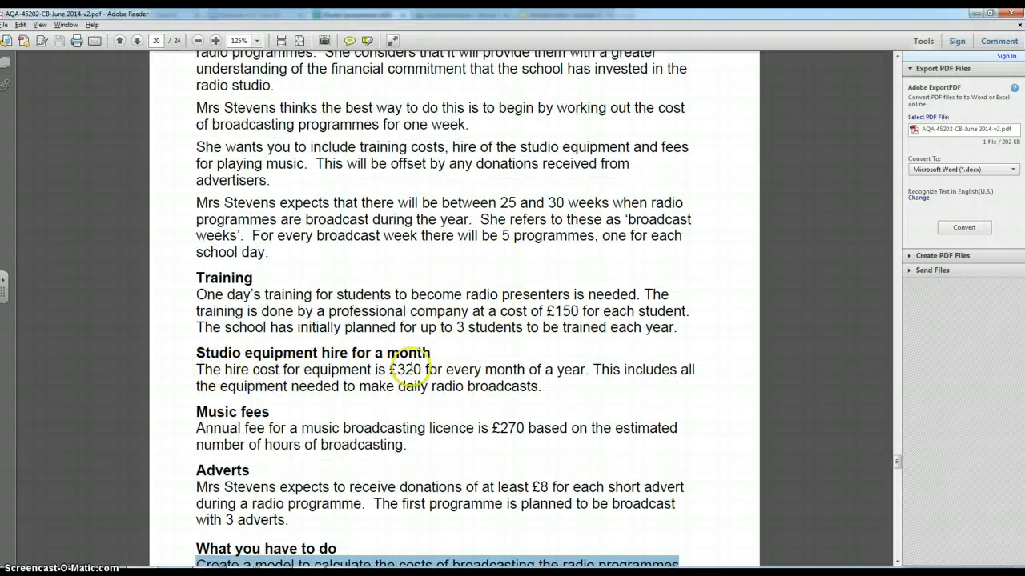
key(alt+Tab)
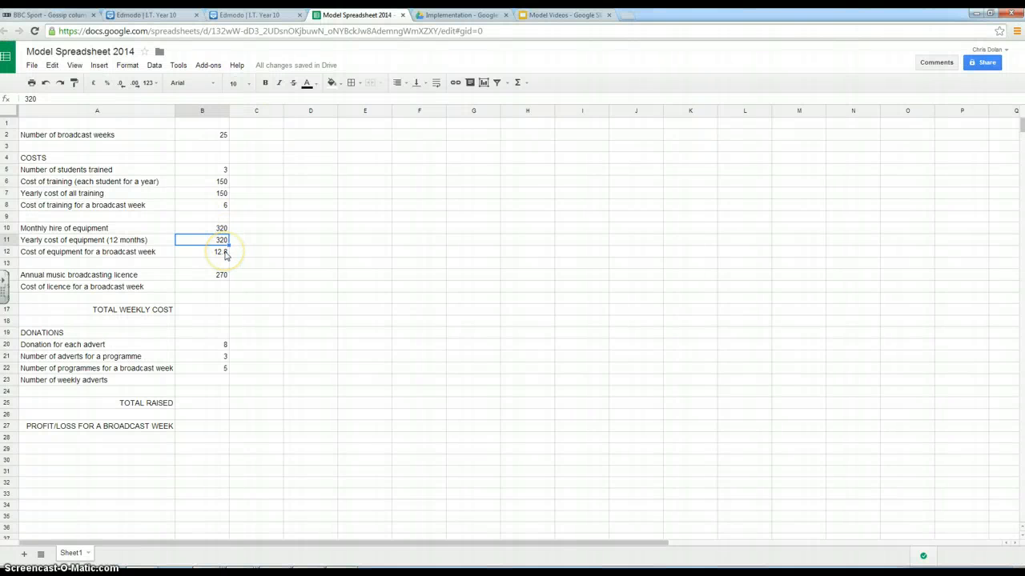
text(=320)
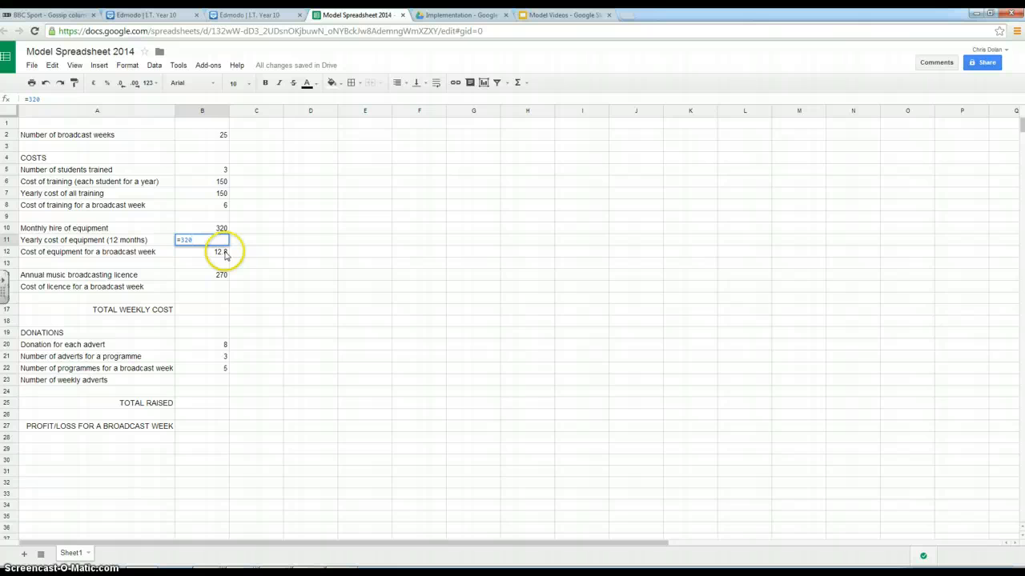
text(*12)
key(Return)
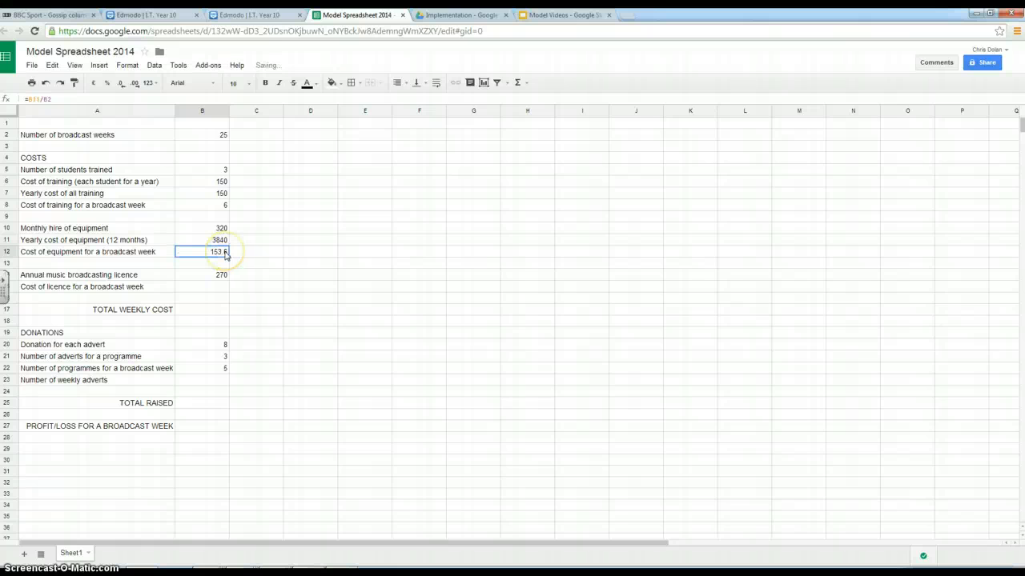
Consult the PDF brief, then calculate the cost of licence for a broadcast week in B15 with the formula =B14/B2.
key(alt+Tab)
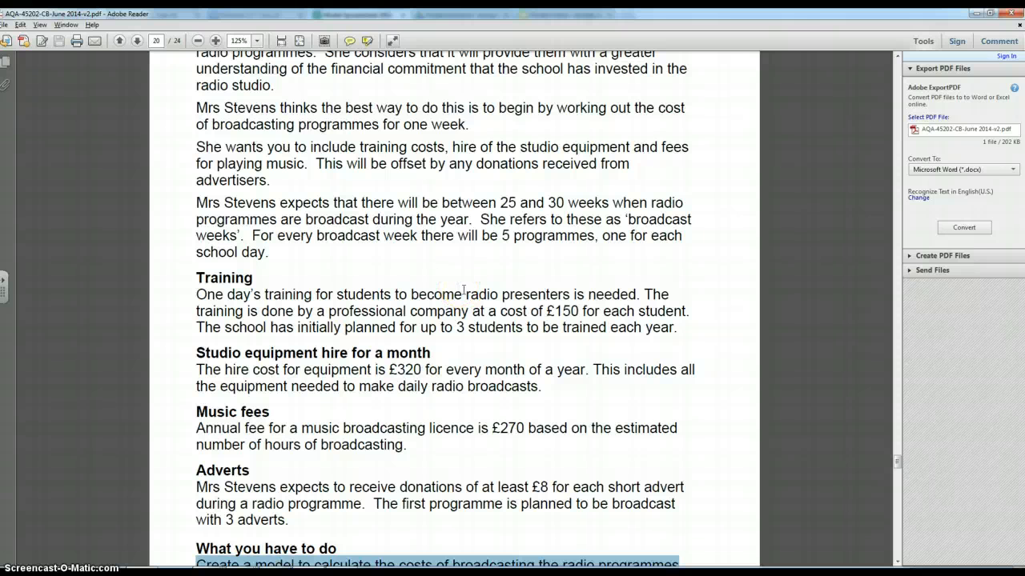
click(423, 290)
key(alt+Tab)
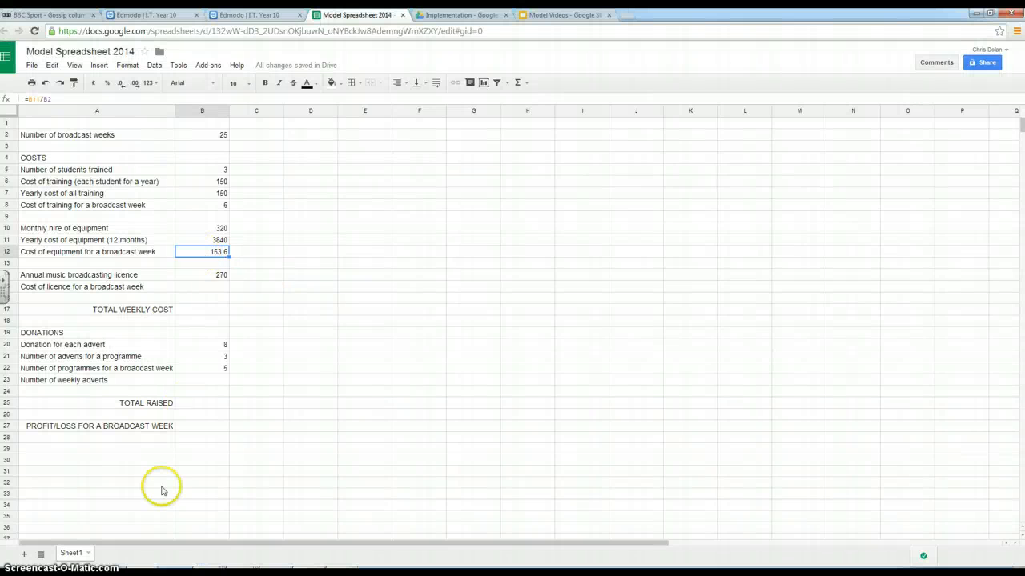
click(177, 288)
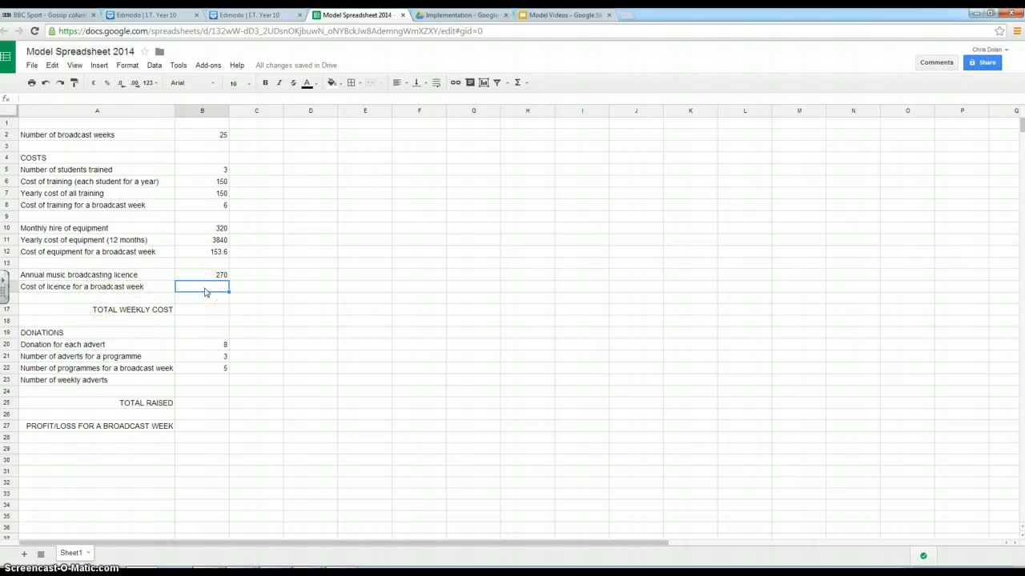
text(=)
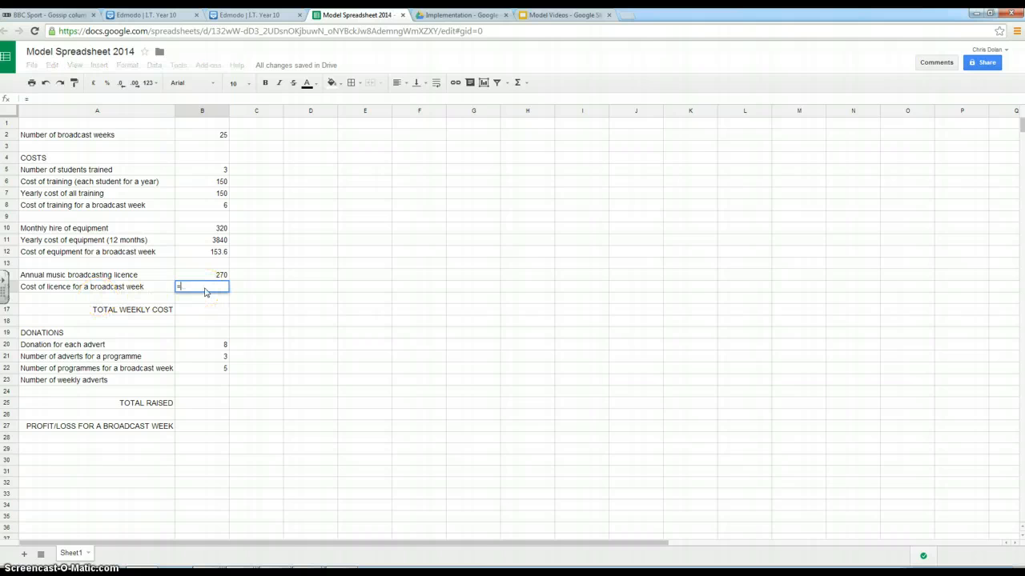
click(220, 274)
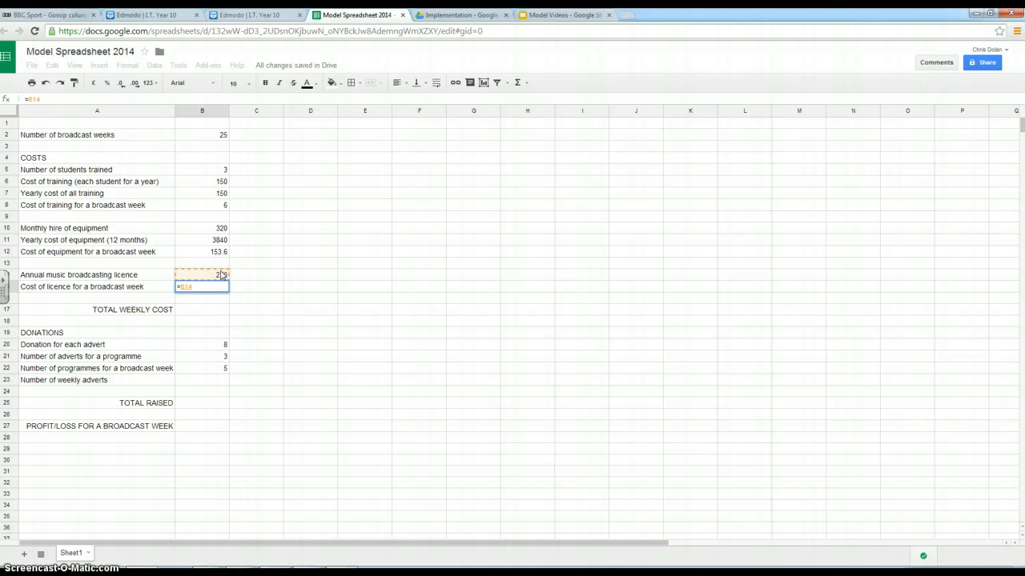
click(217, 136)
key(Return)
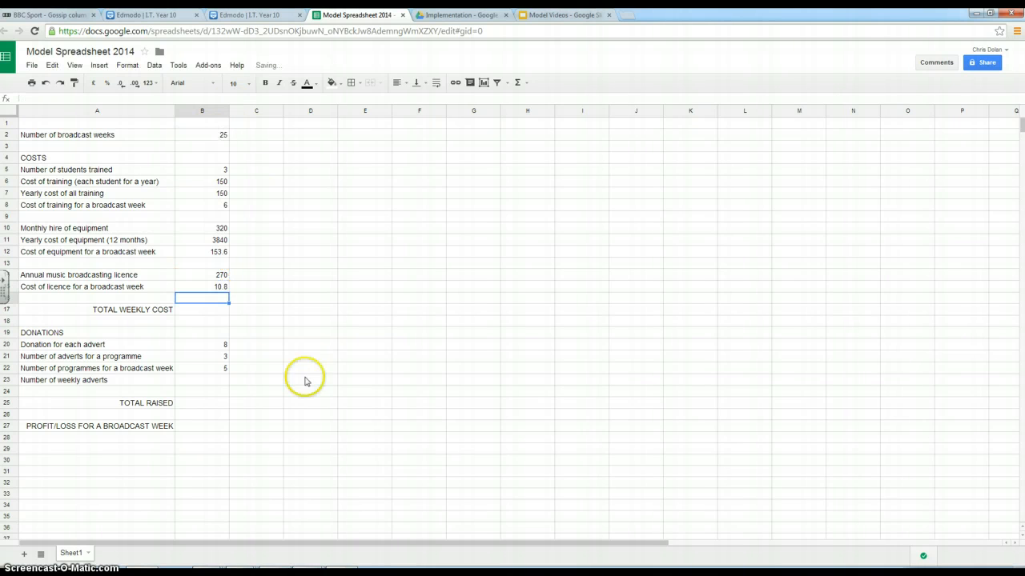
Calculate the number of weekly adverts in B23 with the formula =B22*B21.
click(203, 333)
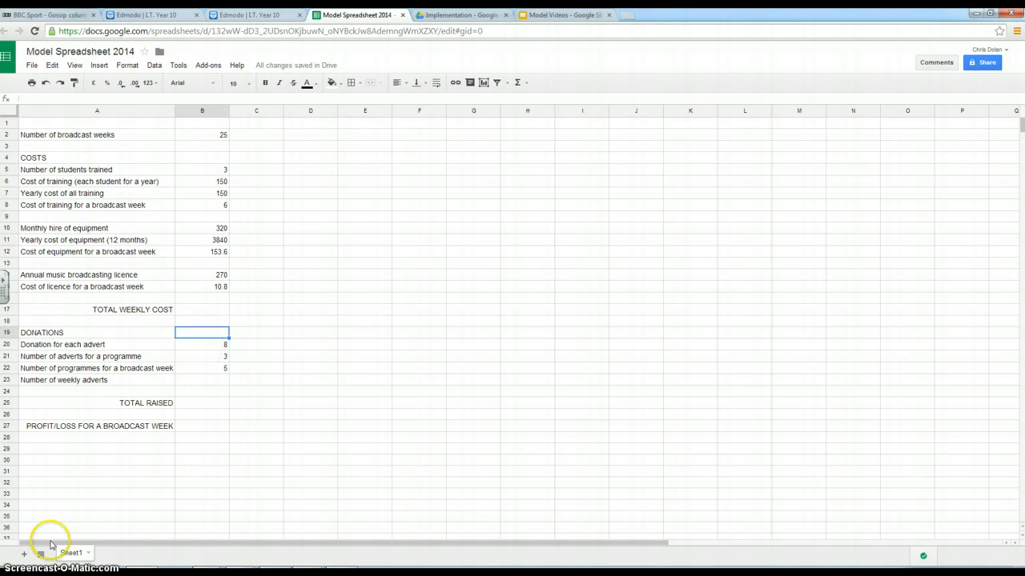
click(205, 379)
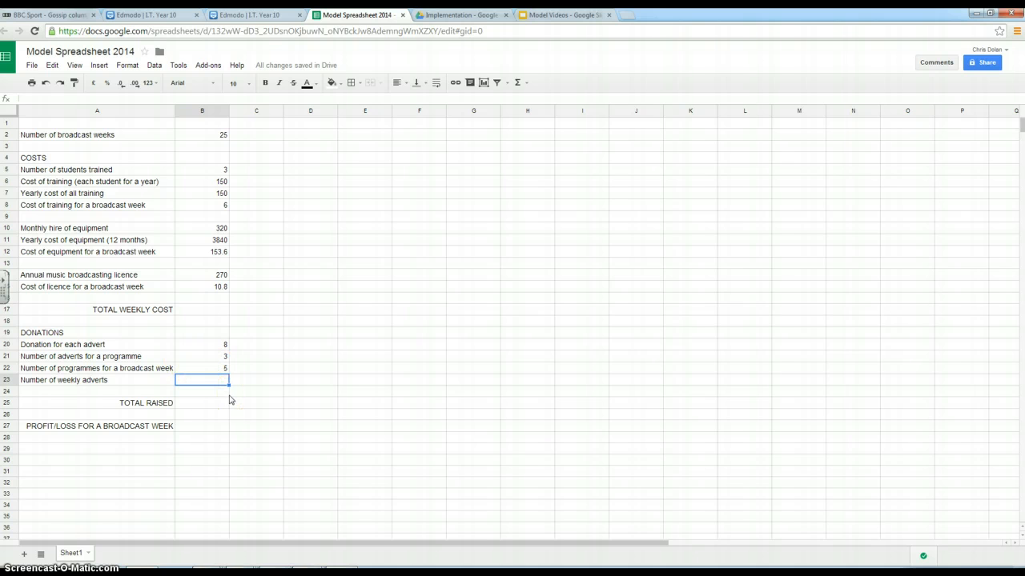
text(=)
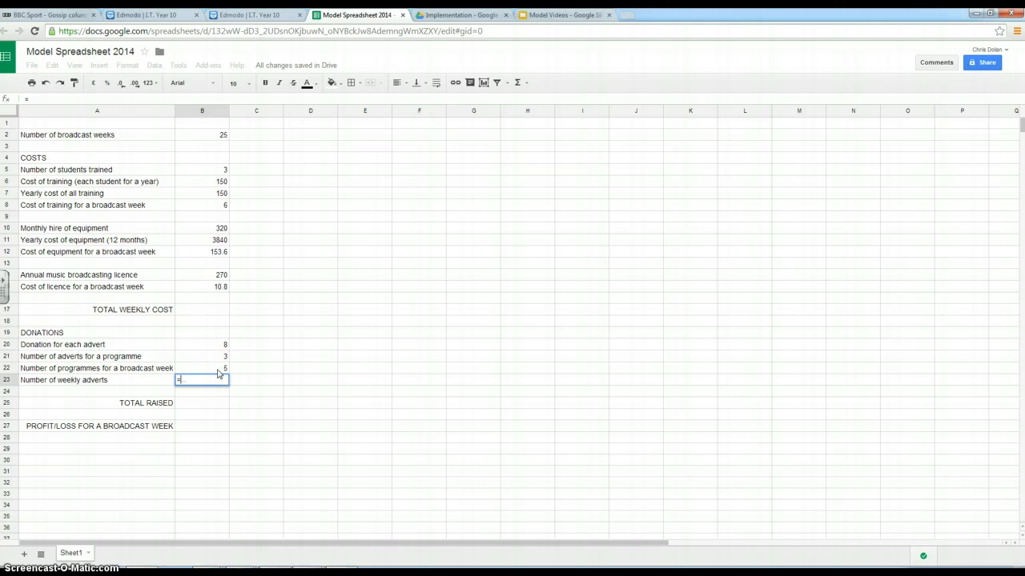
click(218, 370)
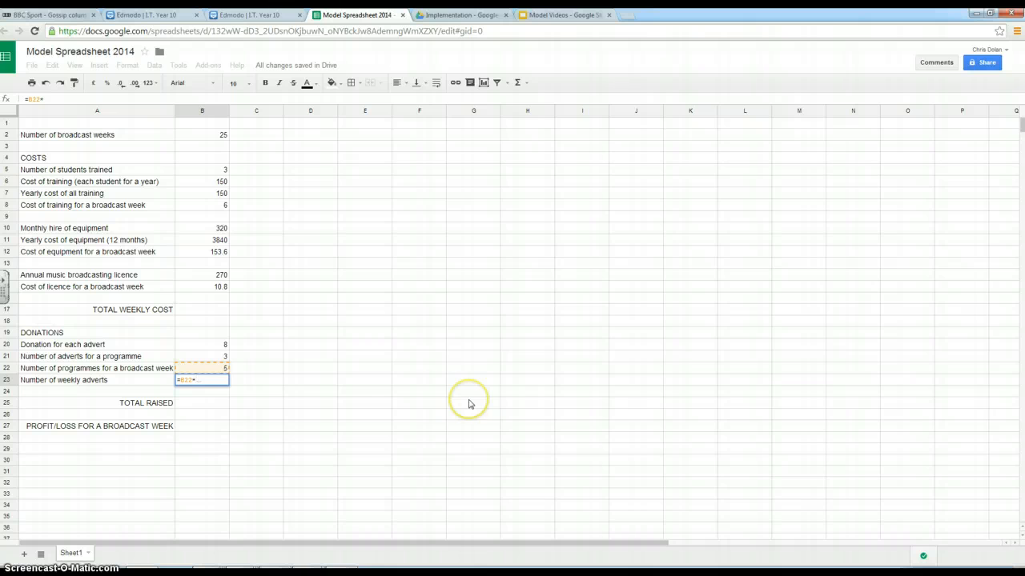
click(207, 357)
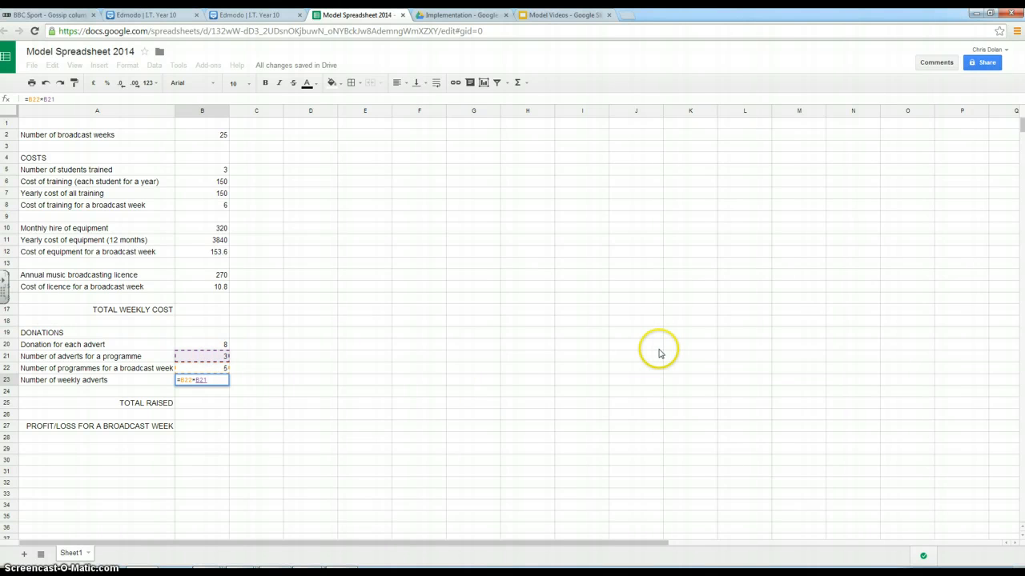
key(Return)
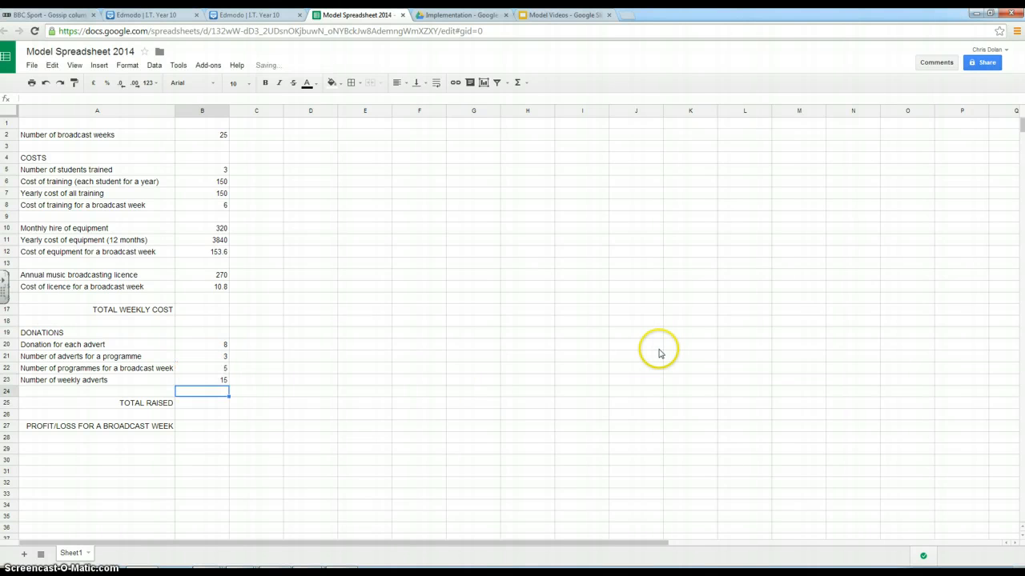
Calculate the total raised from donations in B25 with the formula =B20*B23.
click(202, 408)
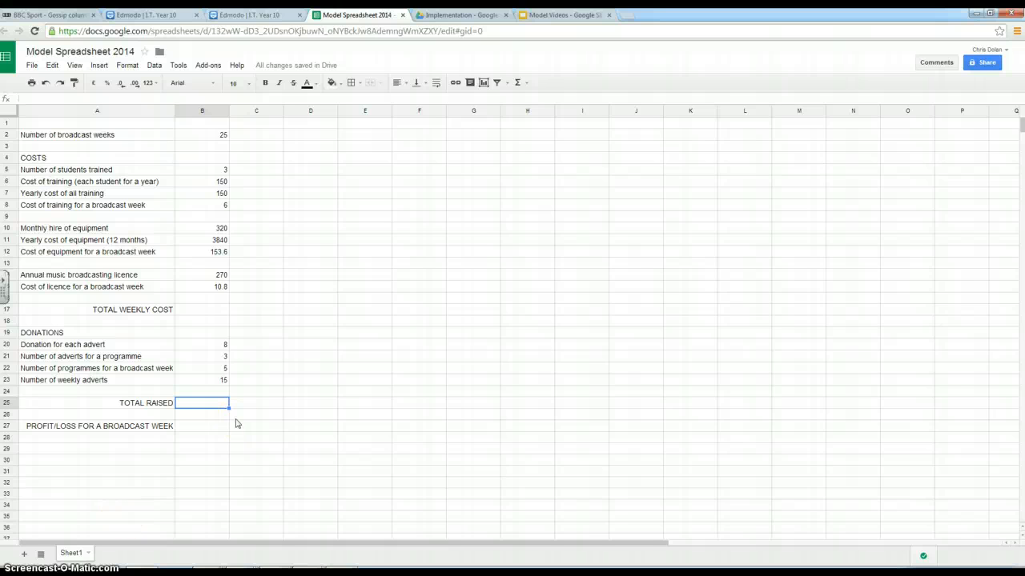
text(=)
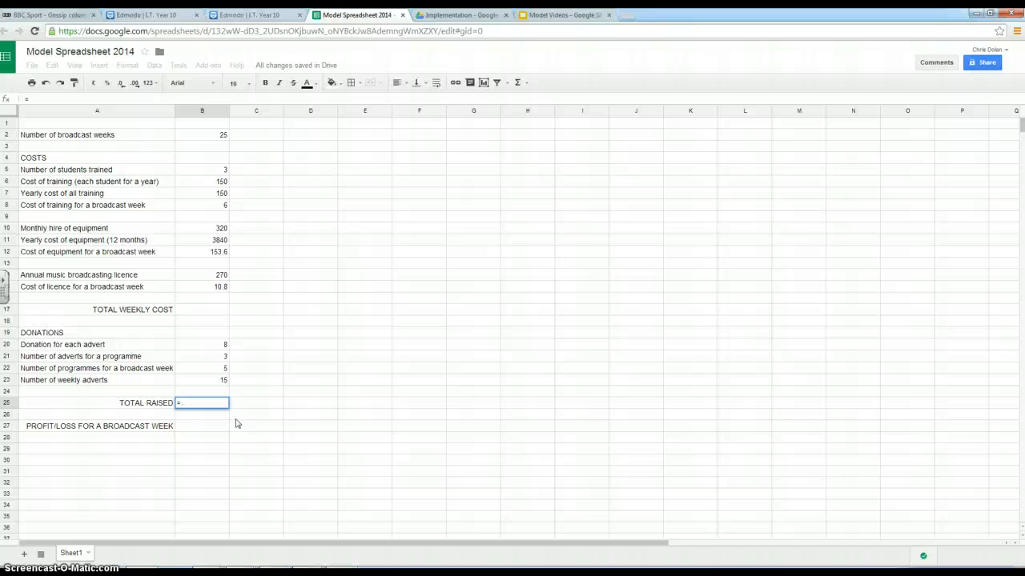
click(207, 345)
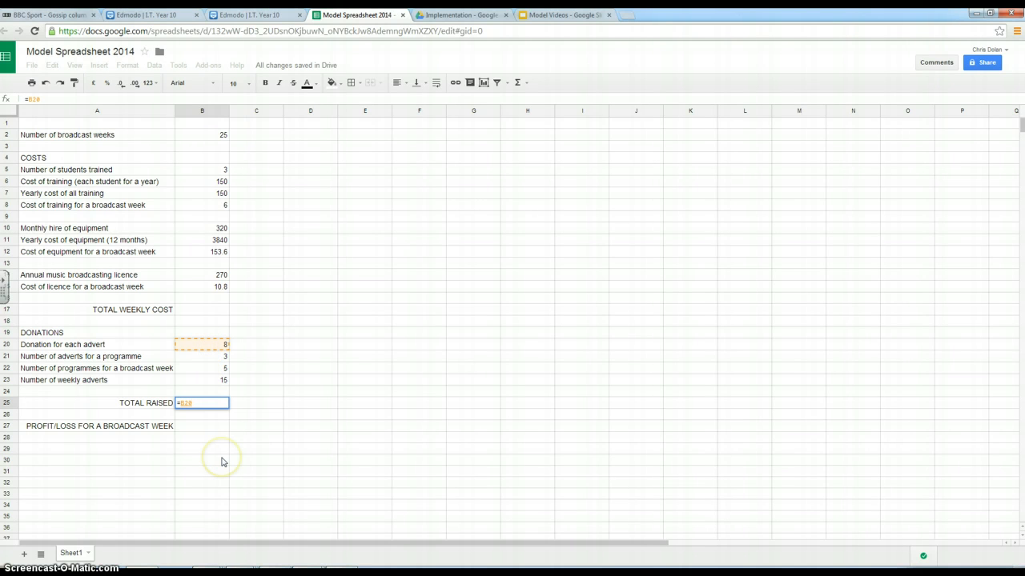
text(*)
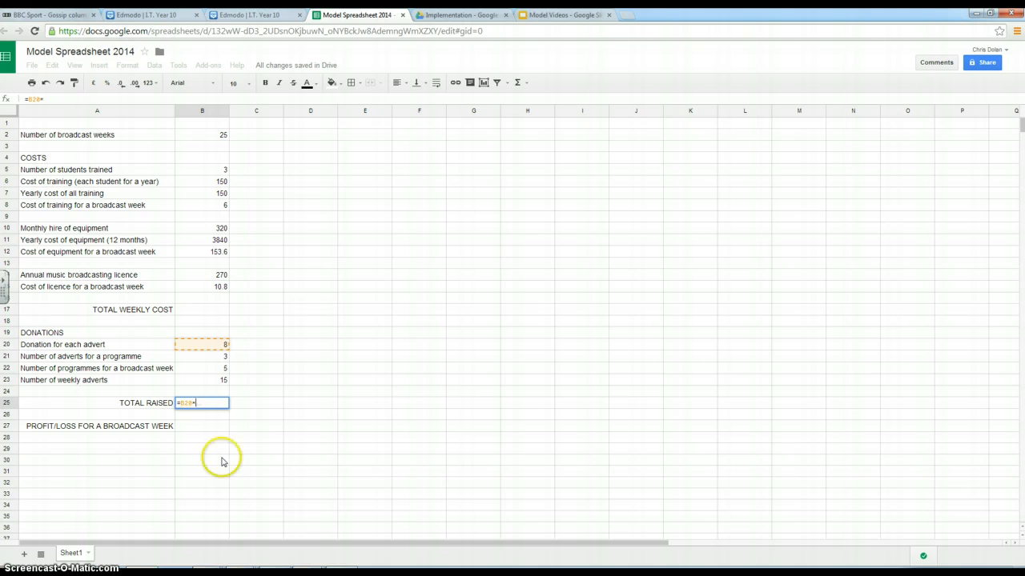
click(212, 387)
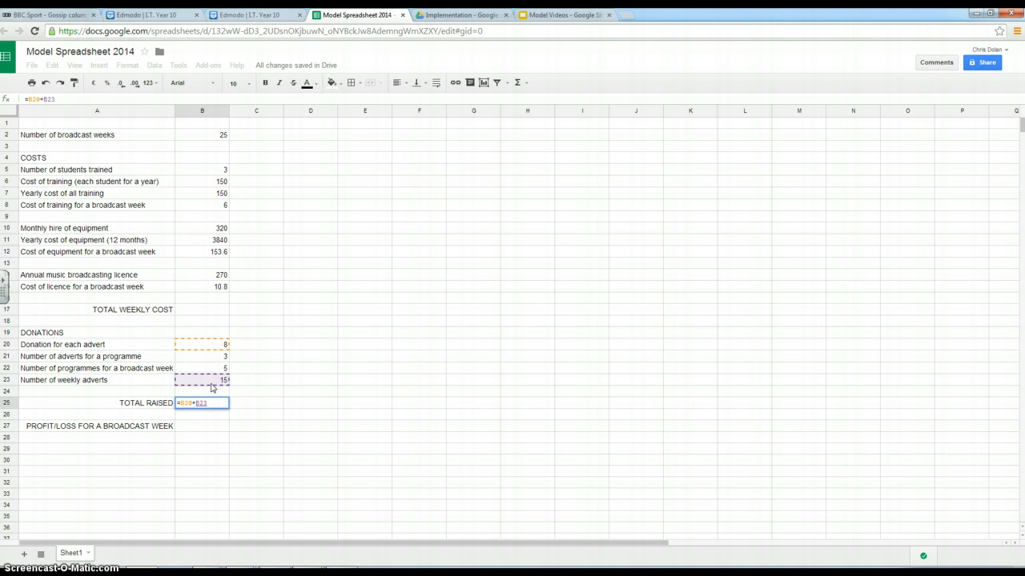
key(Return)
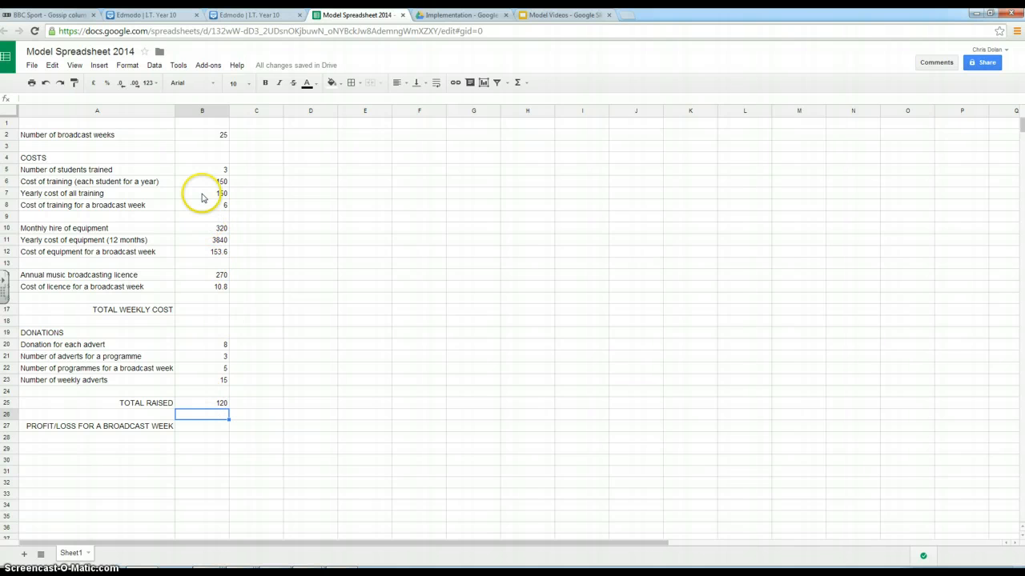
Calculate the total weekly cost in B17 by adding the three weekly costs with the formula =B8+B12+B15.
click(203, 314)
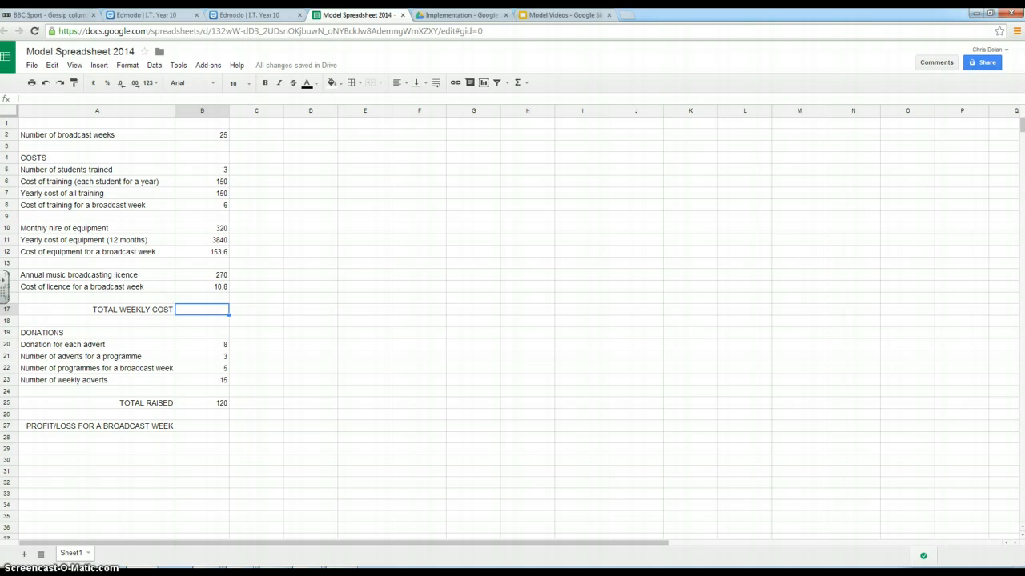
text(=)
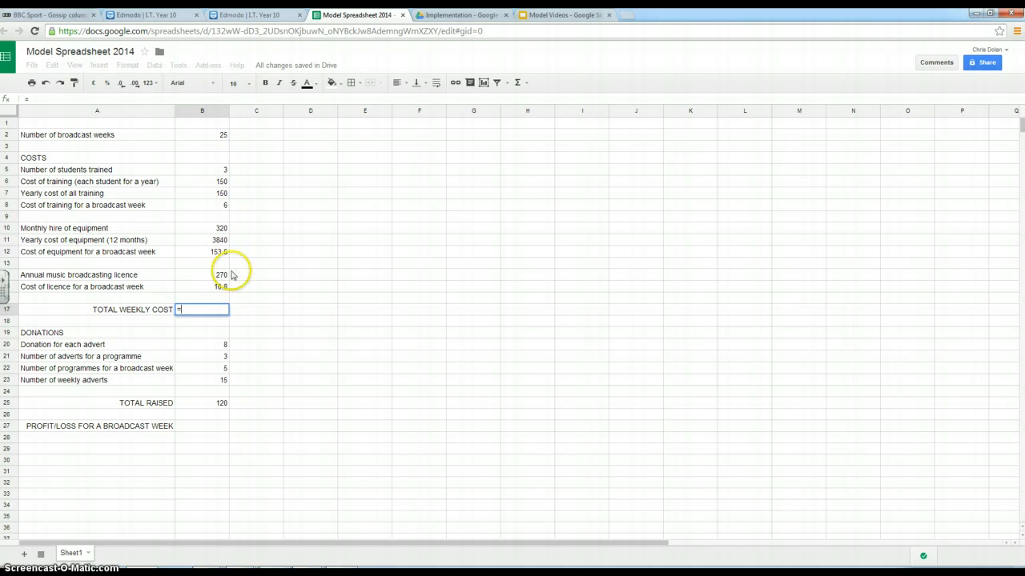
click(215, 205)
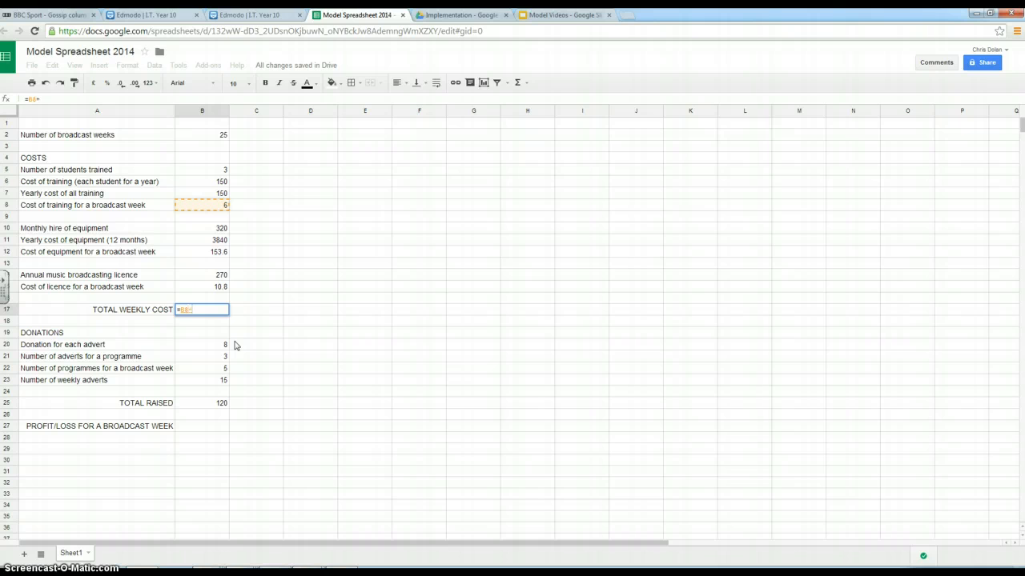
text(+)
click(214, 253)
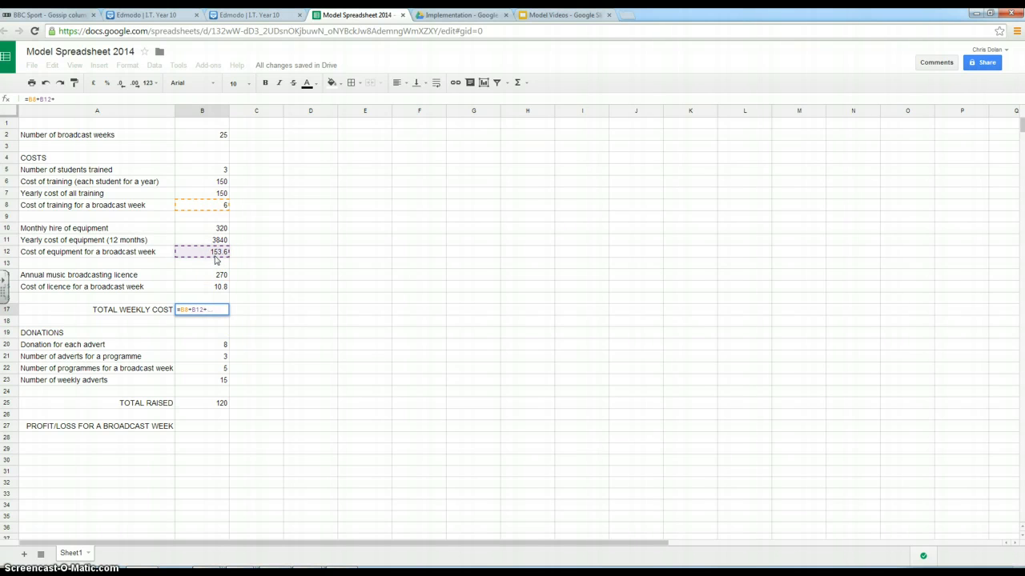
text(+)
click(221, 286)
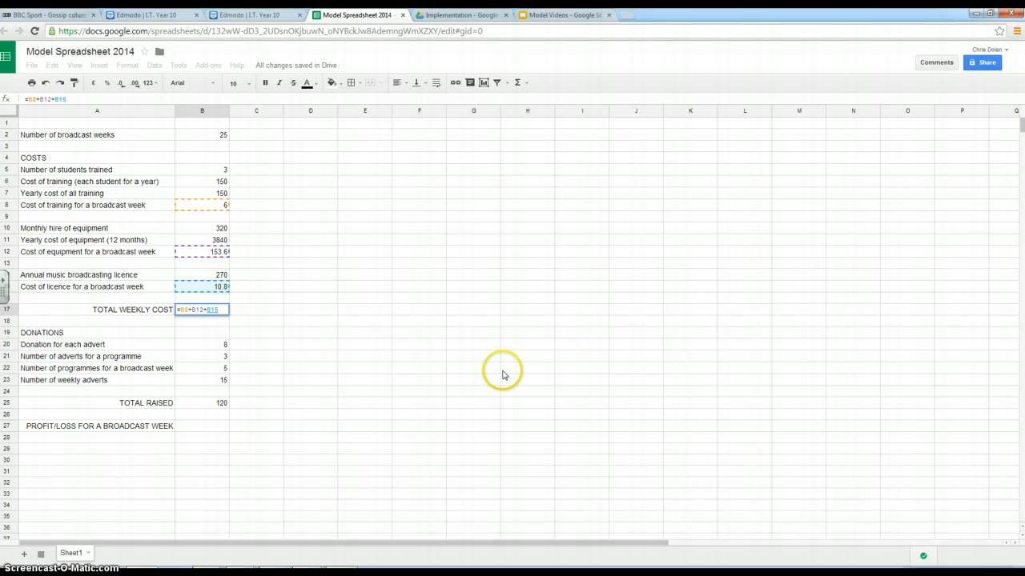
key(Return)
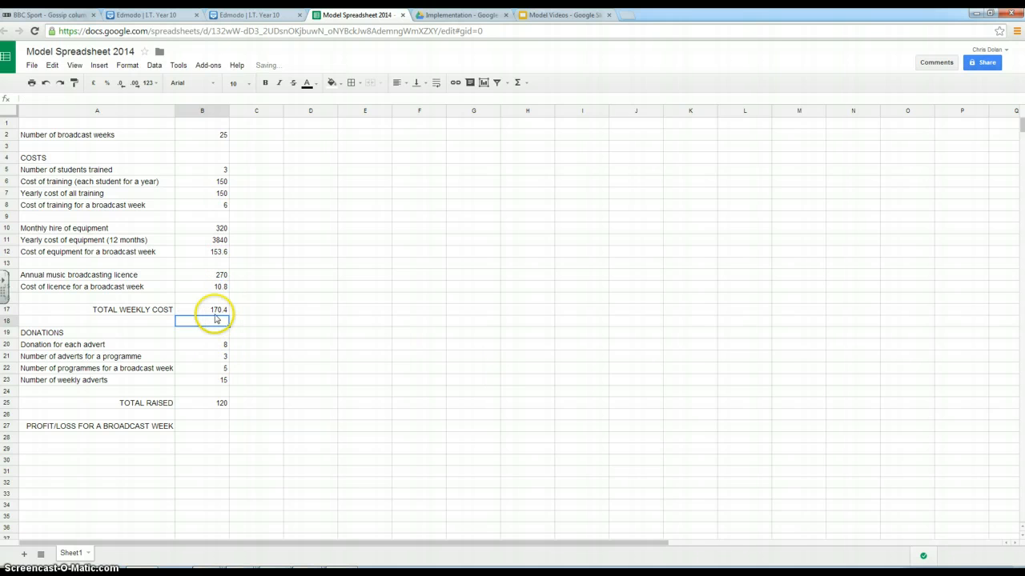
Compare the weekly cost figures with the finished Excel model and the formulas in the teachers' notes PDF, then return to the Google Sheets model.
key(alt+Tab)
key(alt+Tab)
key(alt+Tab)
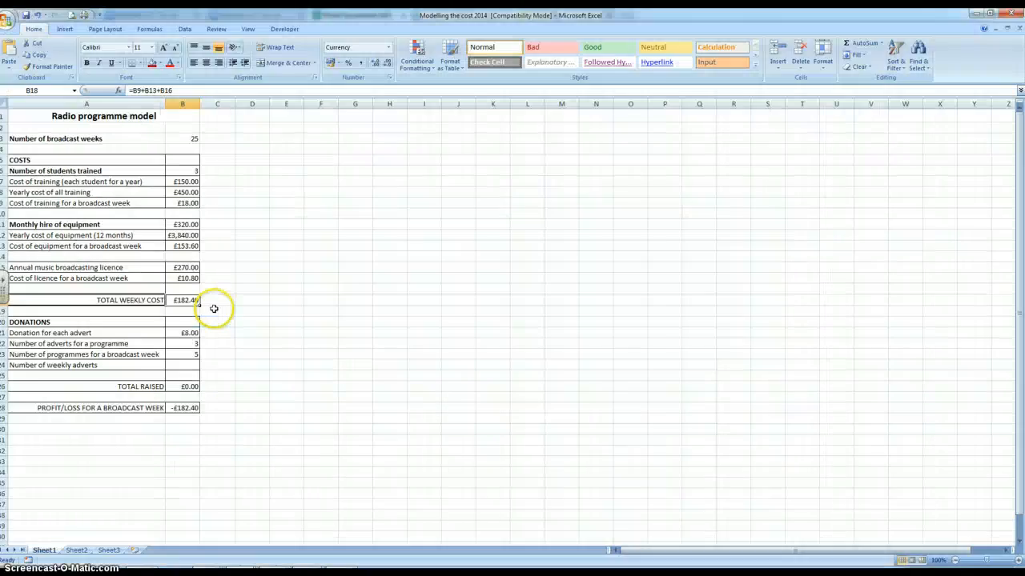
key(alt+Tab)
key(alt+Tab)
key(alt+Tab)
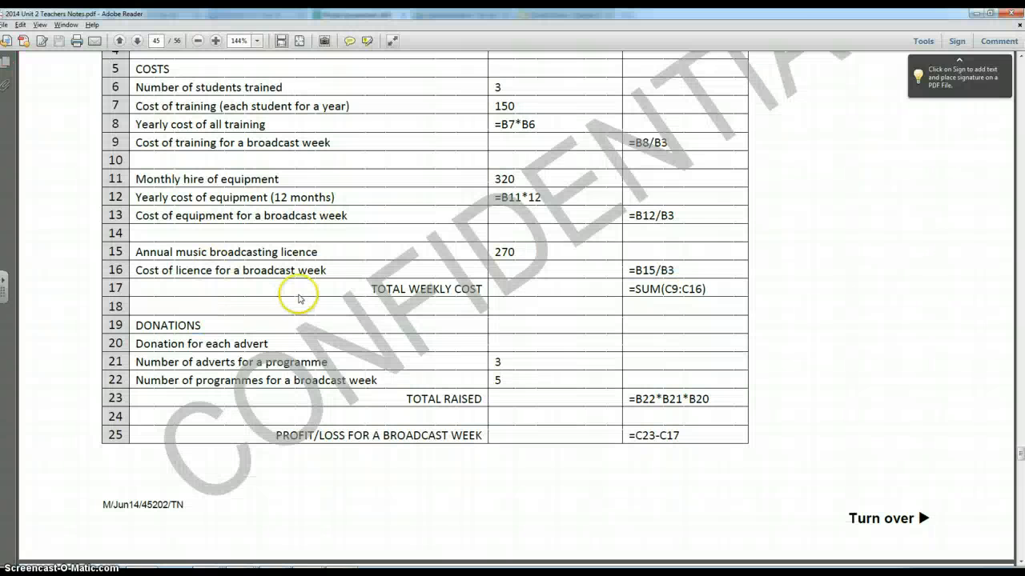
key(alt+Tab)
key(alt+Tab)
key(alt+Tab)
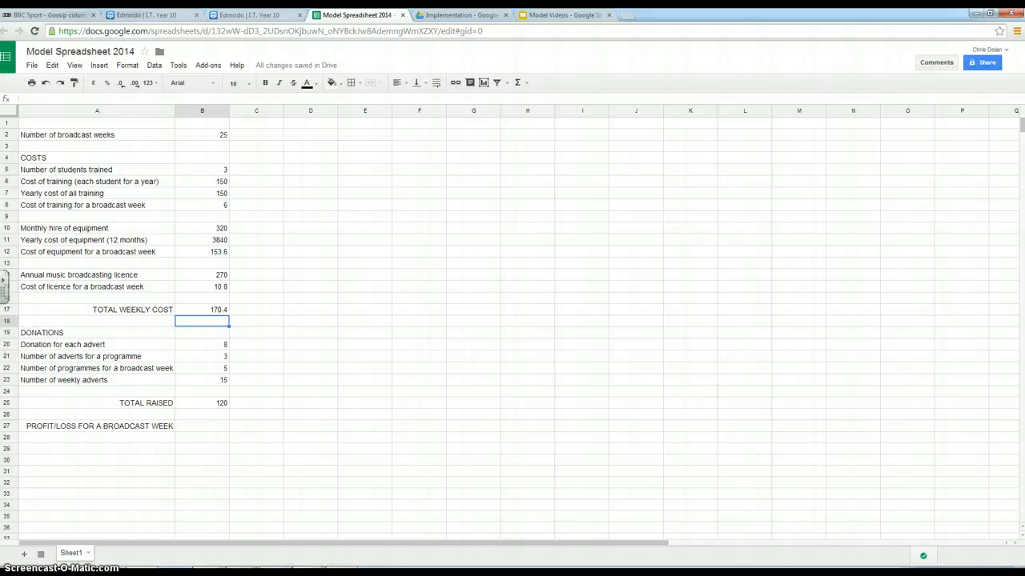
Replace the yearly cost of all training in B7 with the formula =B6*B5.
click(217, 197)
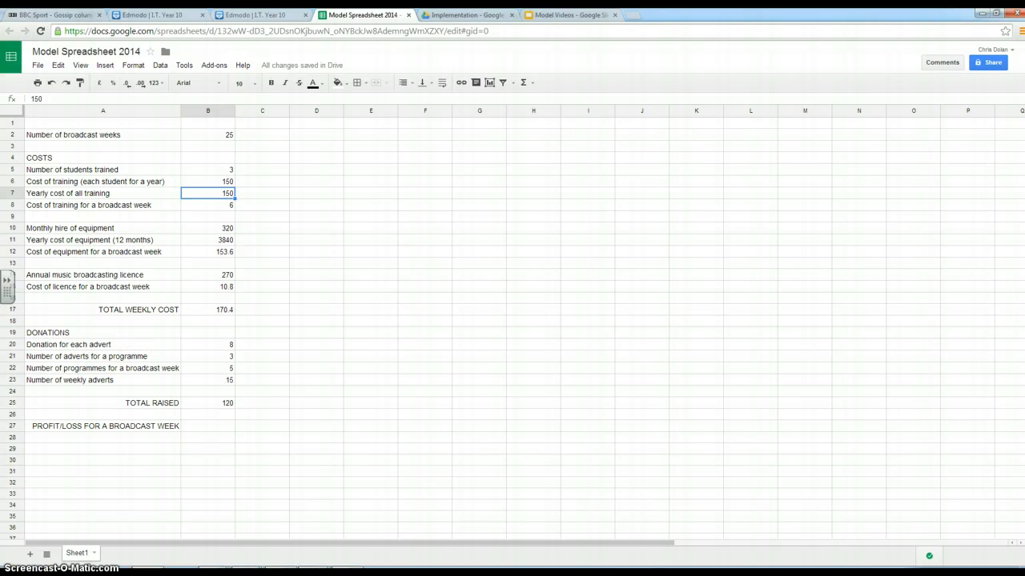
text(=)
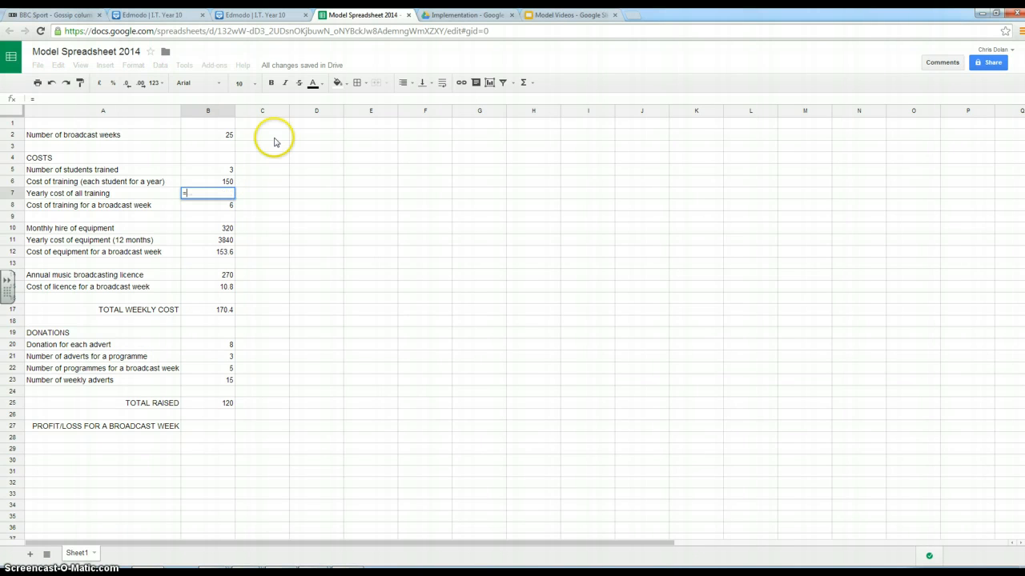
click(215, 184)
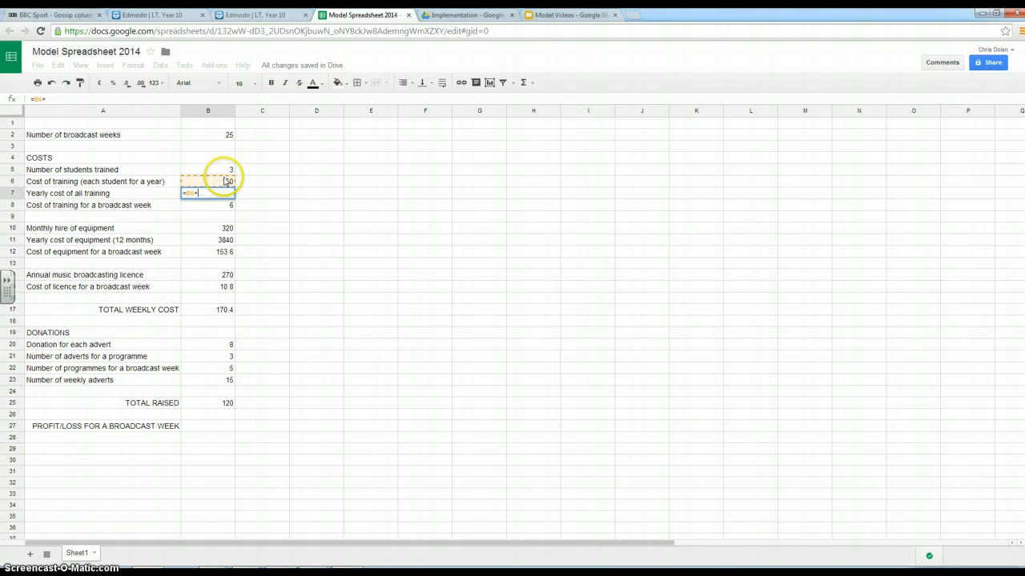
click(226, 169)
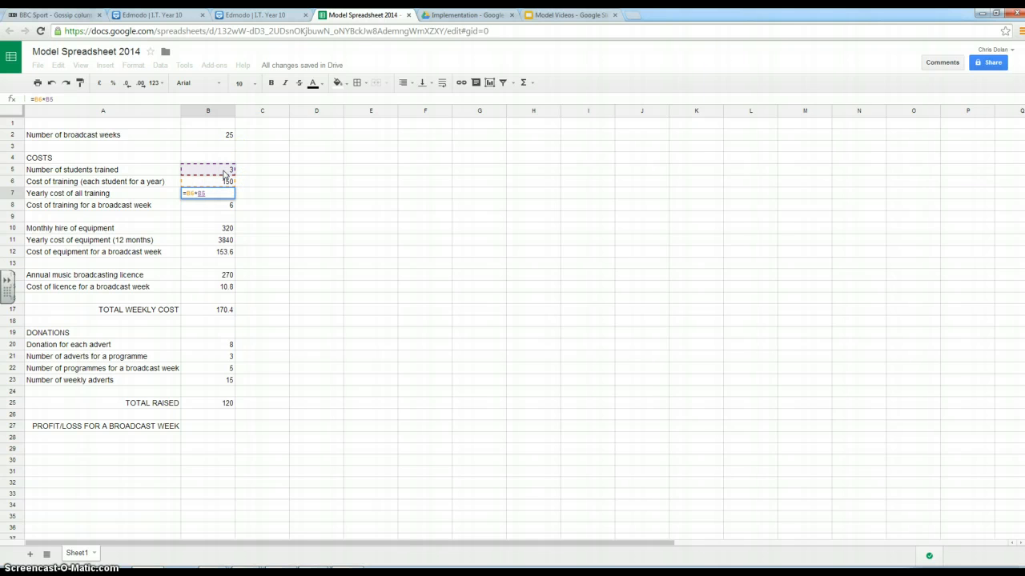
key(Return)
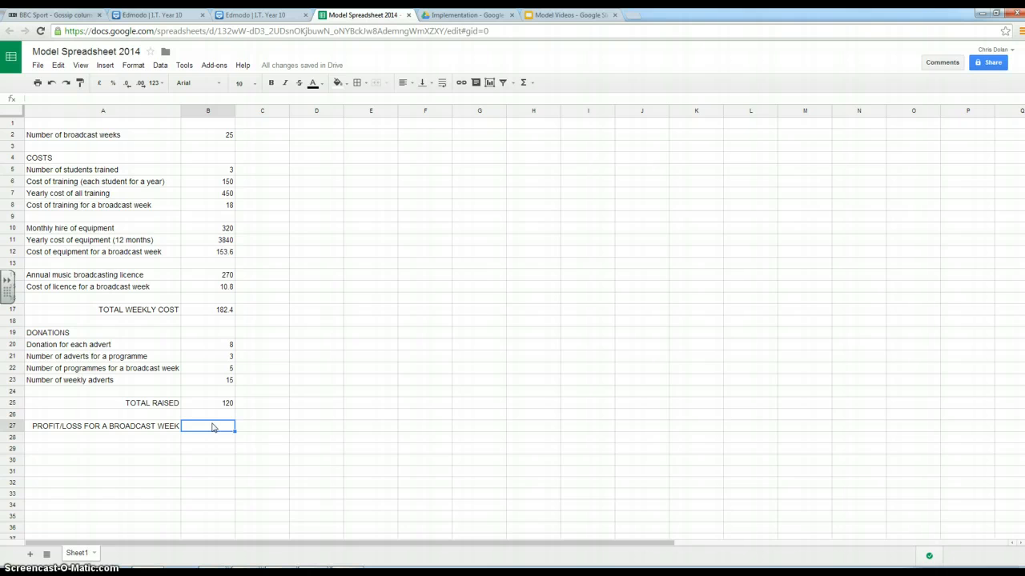
Calculate the profit or loss for a broadcast week in B27 with the formula =B25-B17.
text(=)
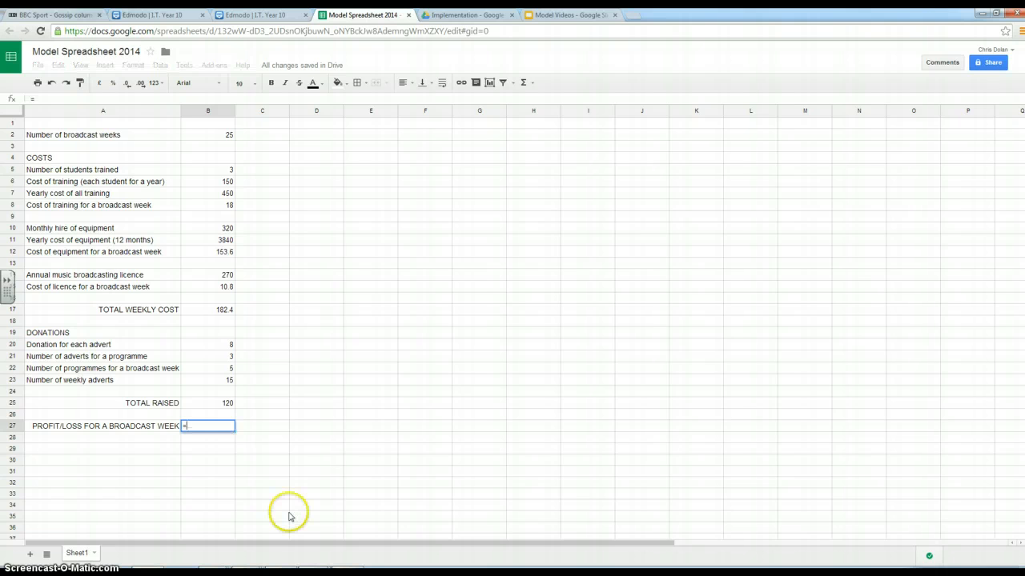
click(216, 404)
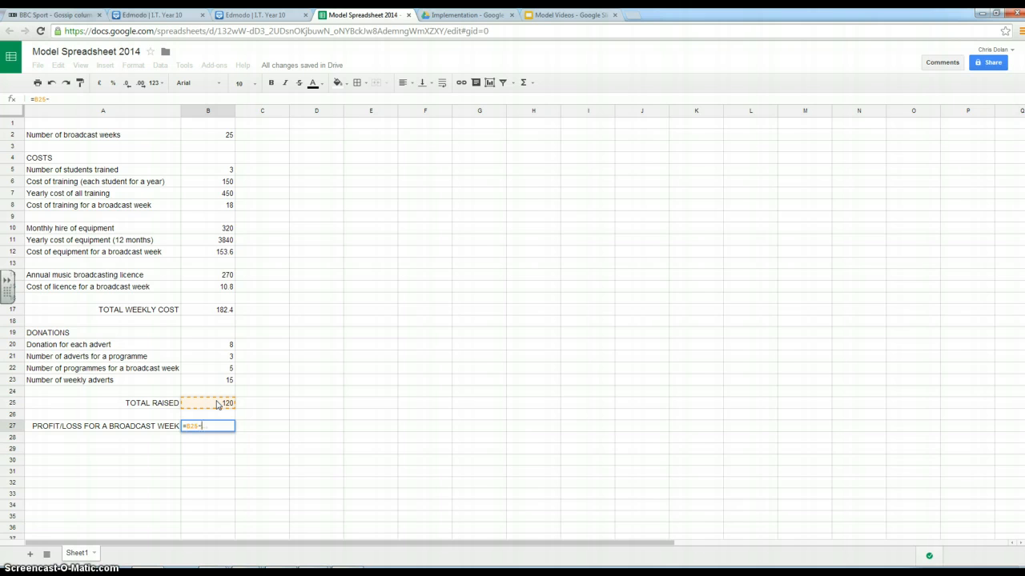
text(-)
click(201, 313)
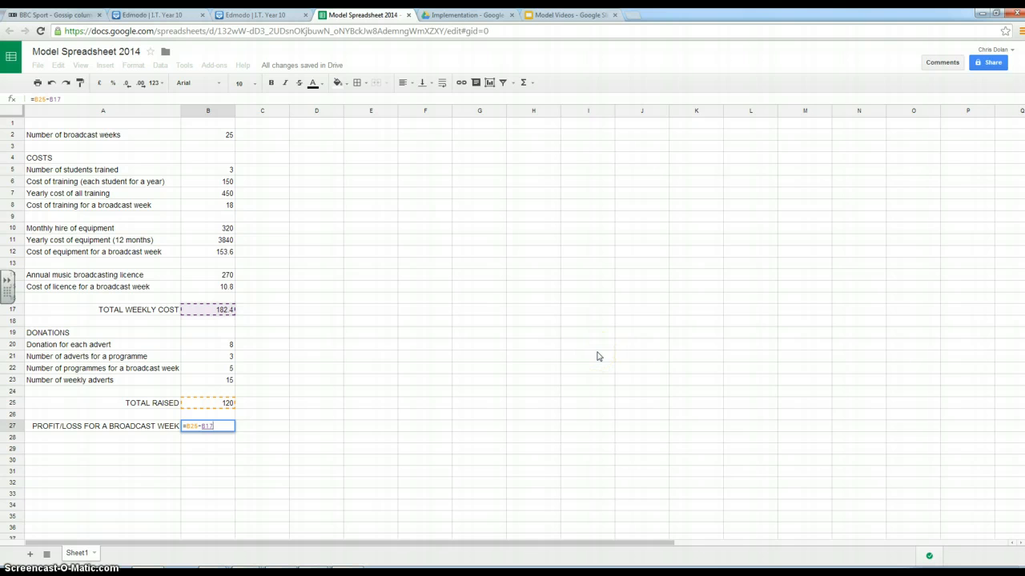
key(Return)
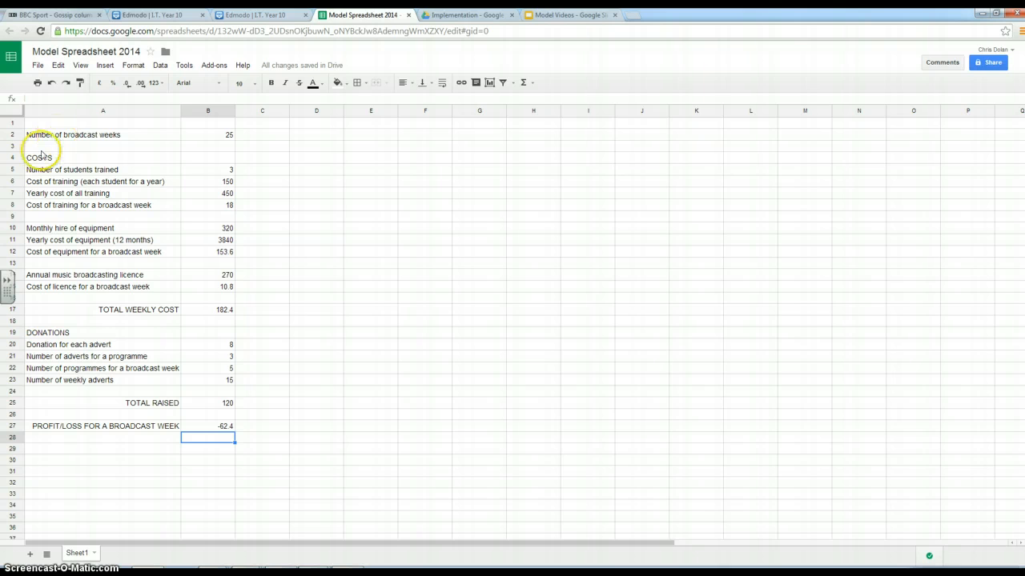
Check the scenario 1 slide's requirements in the PowerPoint evidence presentation, capture a screenshot of the completed Google Sheets model and return to PowerPoint.
click(273, 573)
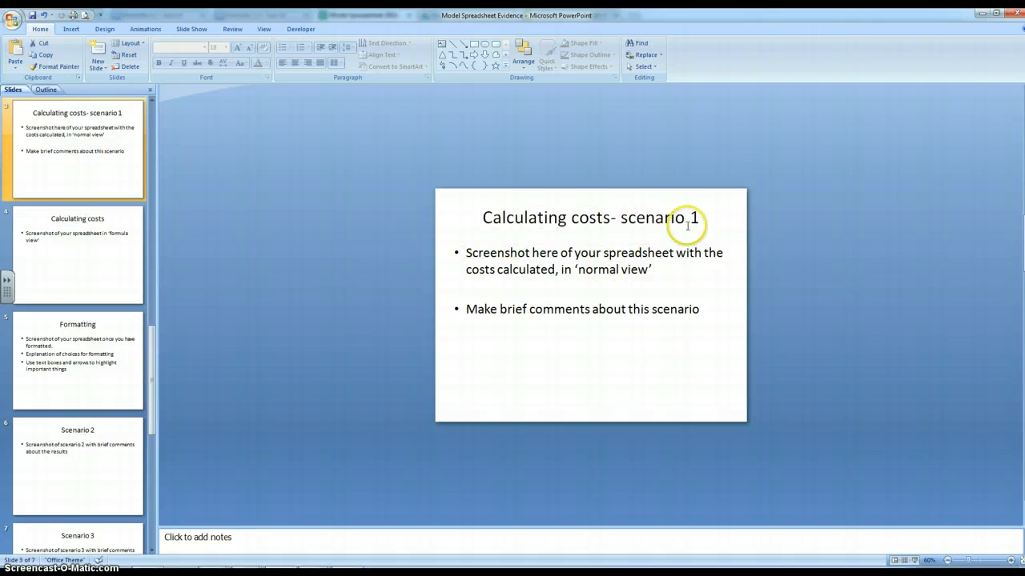
click(472, 253)
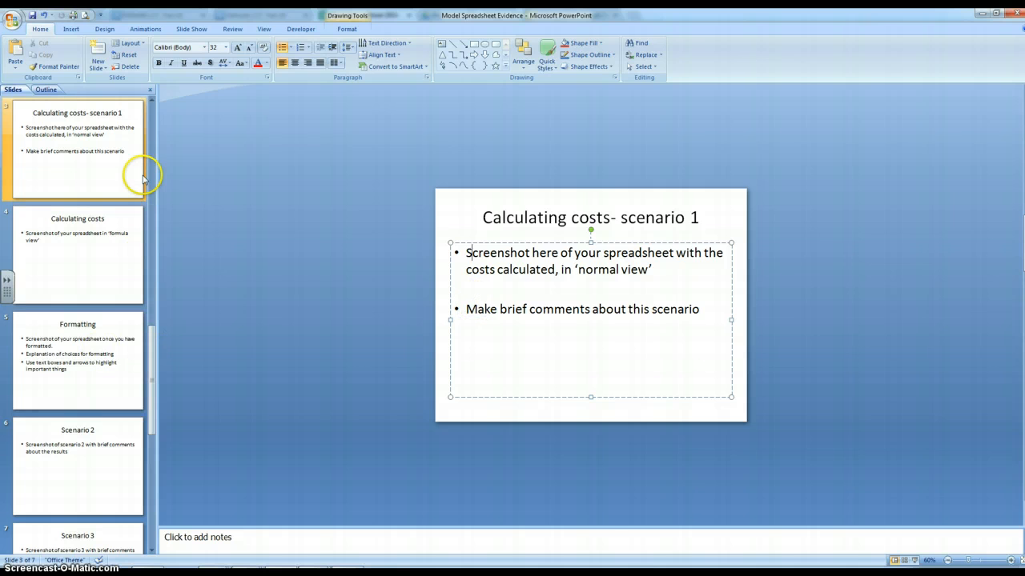
key(alt+Tab)
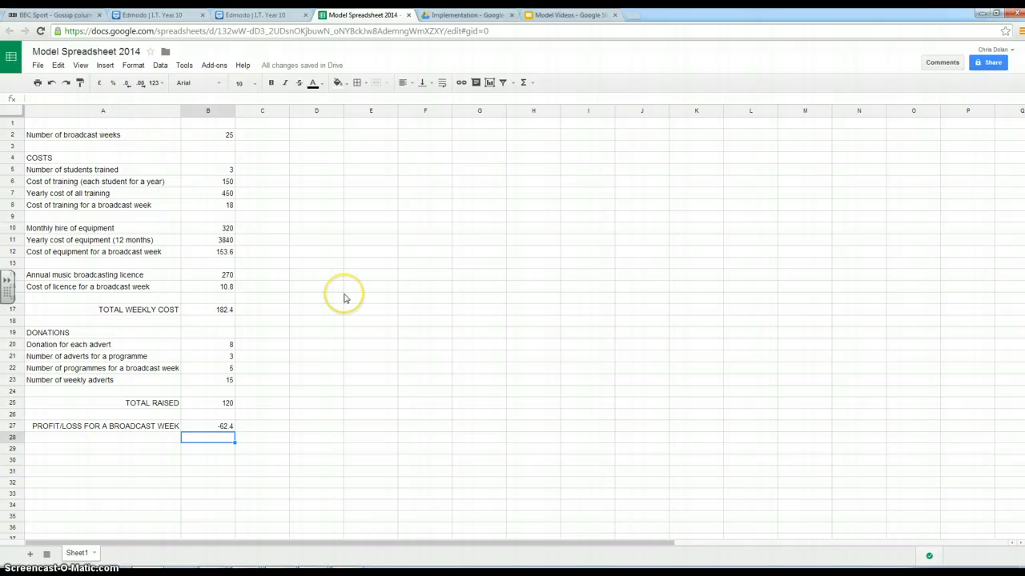
key(alt+Tab)
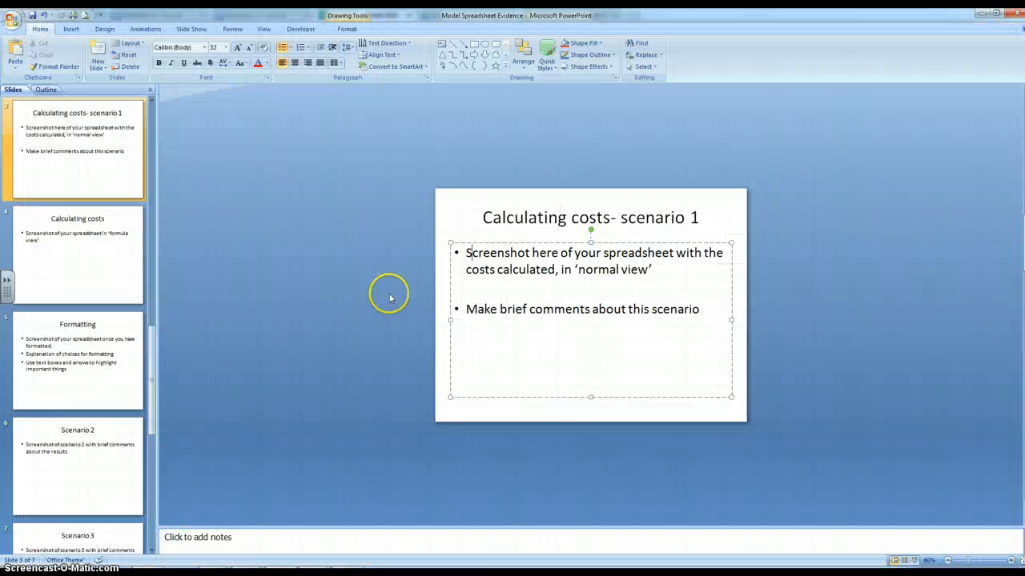
Delete the instruction text and its placeholder from the "Calculating costs- scenario 1" slide and paste in the spreadsheet screenshot.
drag(719, 313, 670, 305)
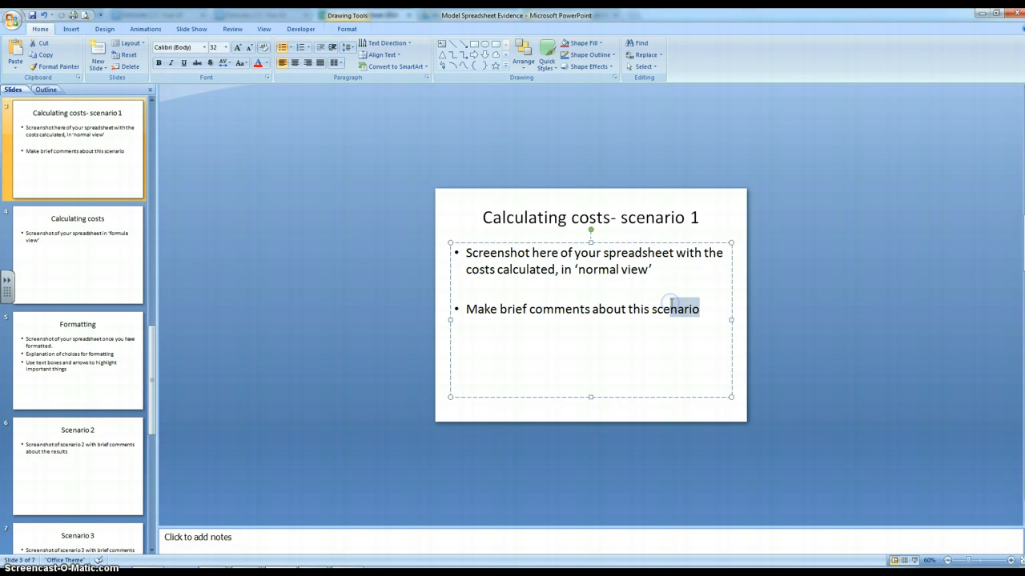
click(457, 241)
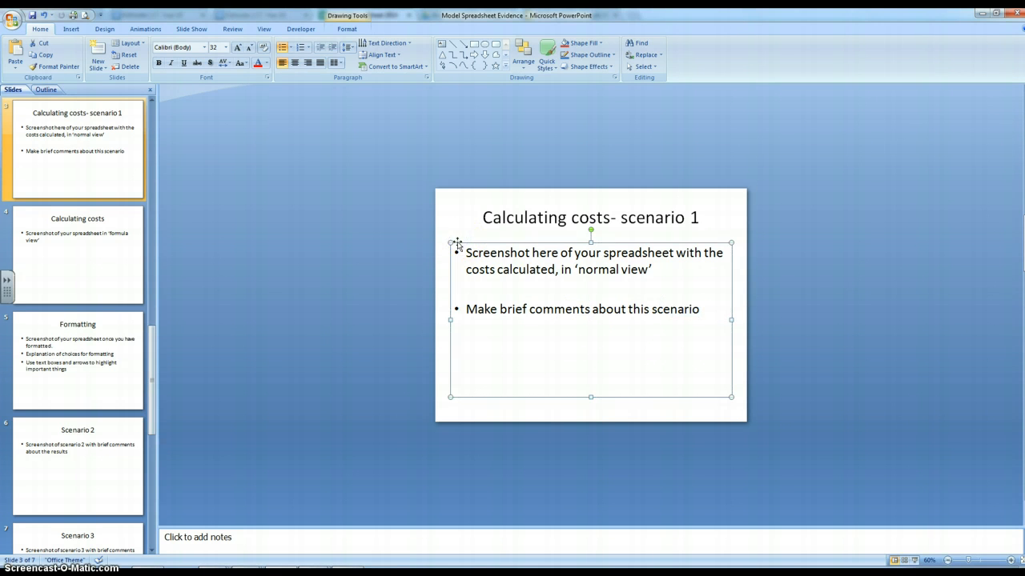
key(Delete)
click(461, 245)
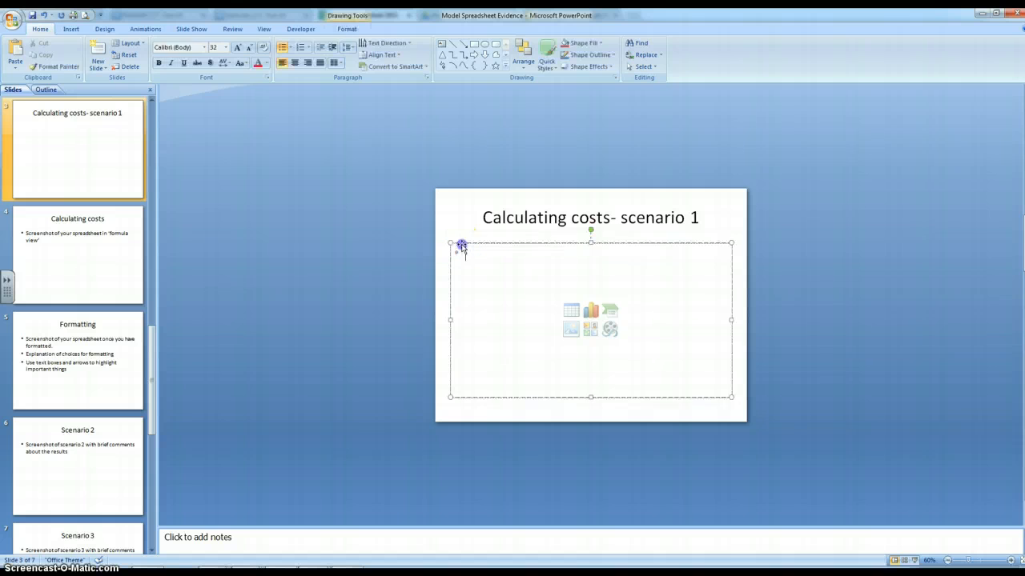
key(Delete)
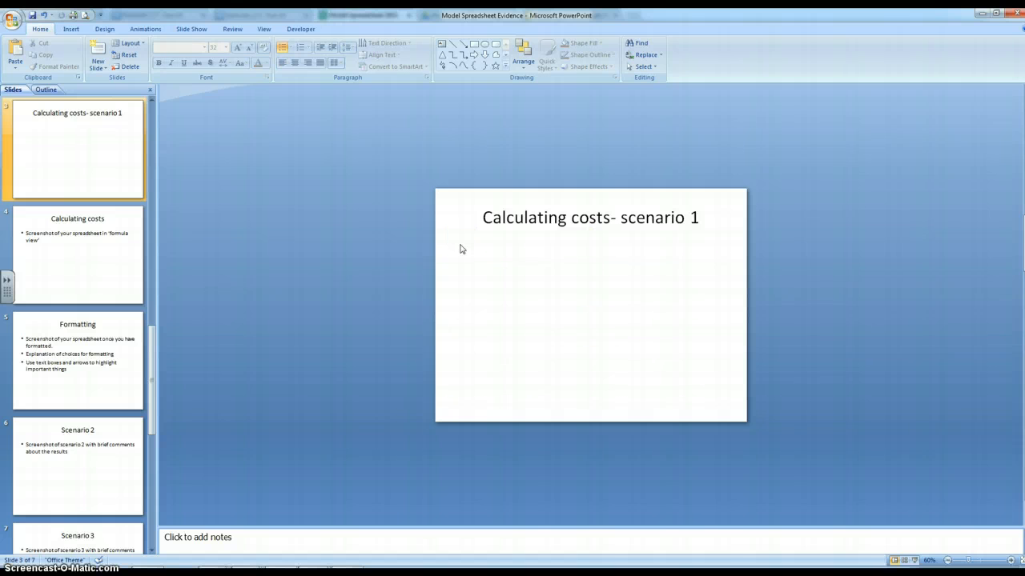
key(ctrl+v)
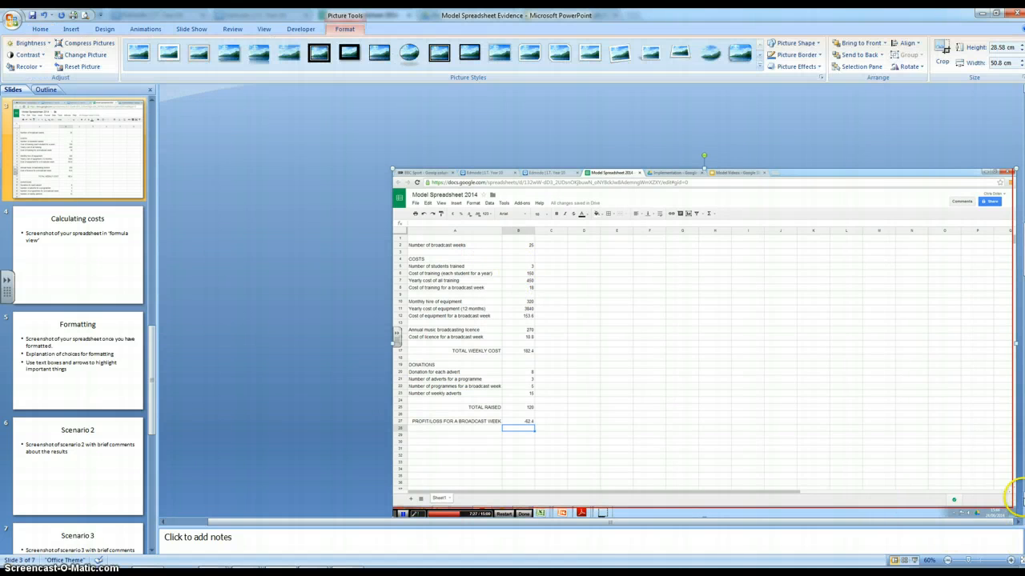
Crop the screenshot to the spreadsheet's filled cells, place it below the slide title and shrink it to about 12 cm high by 9.8 cm wide.
click(942, 52)
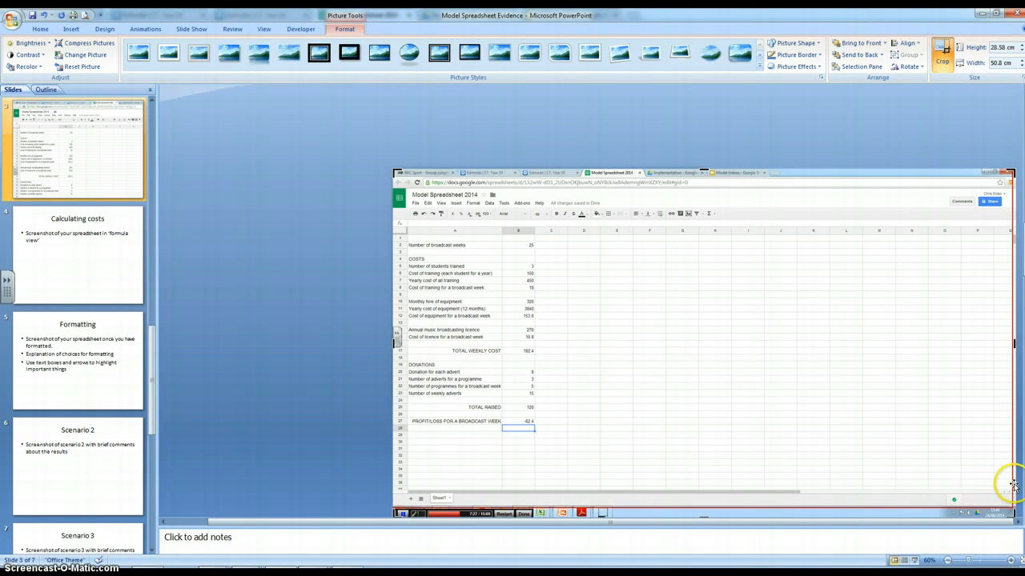
drag(1013, 509, 584, 435)
drag(462, 239, 504, 258)
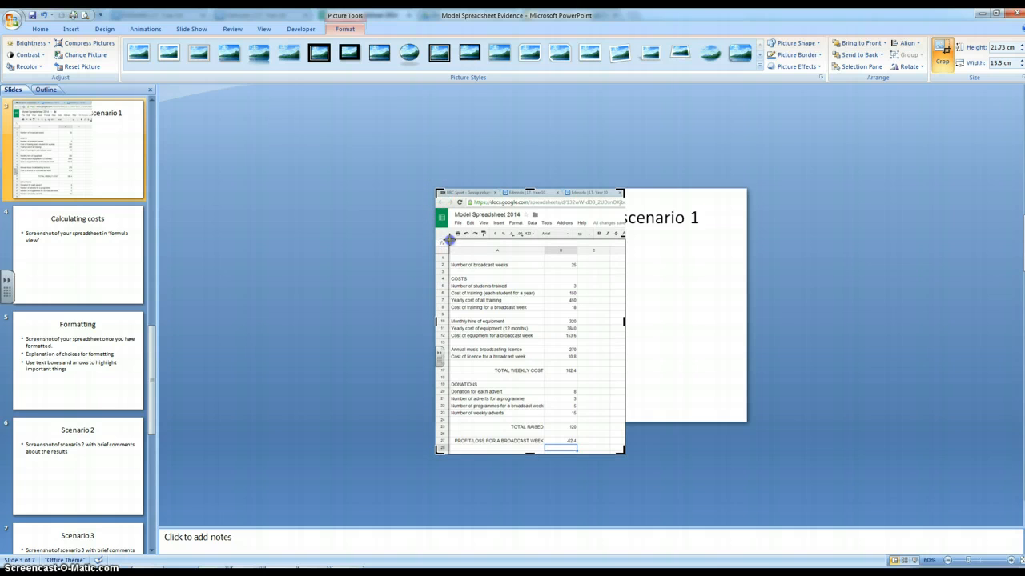
drag(450, 240, 449, 238)
click(497, 287)
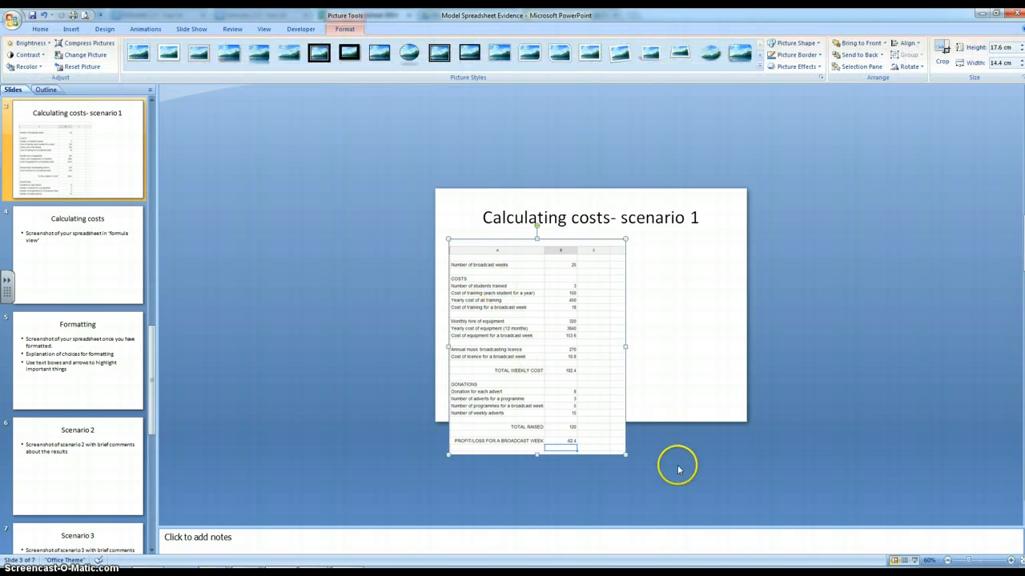
drag(624, 454, 570, 386)
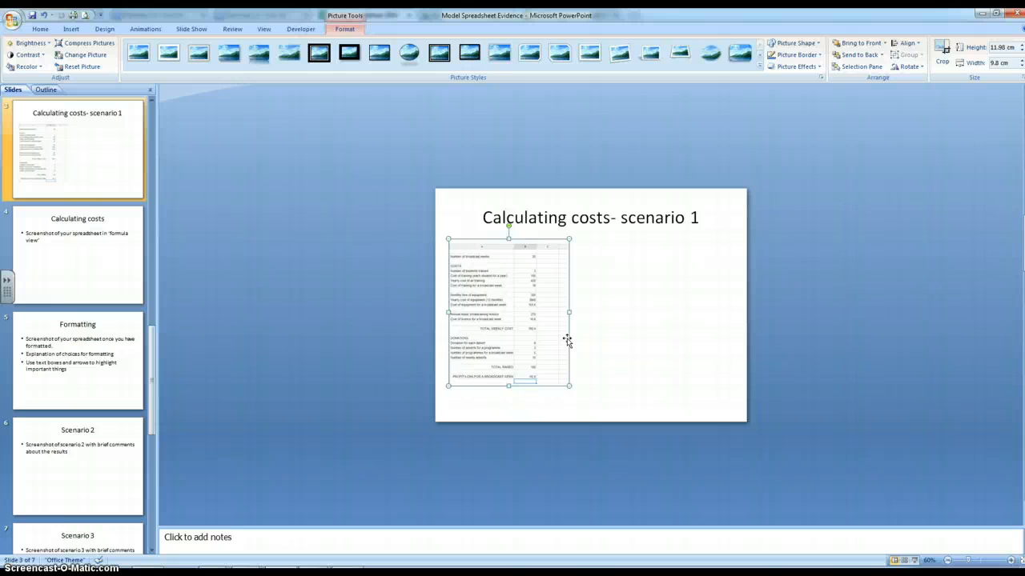
Add a text box beside the screenshot with the comment "Data completed from instructions in the".
click(67, 30)
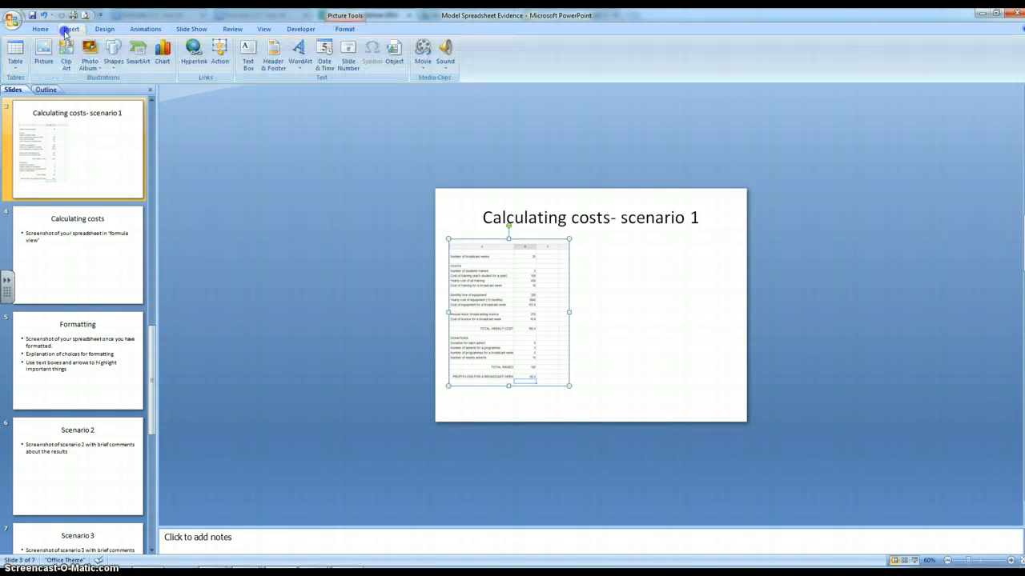
click(248, 56)
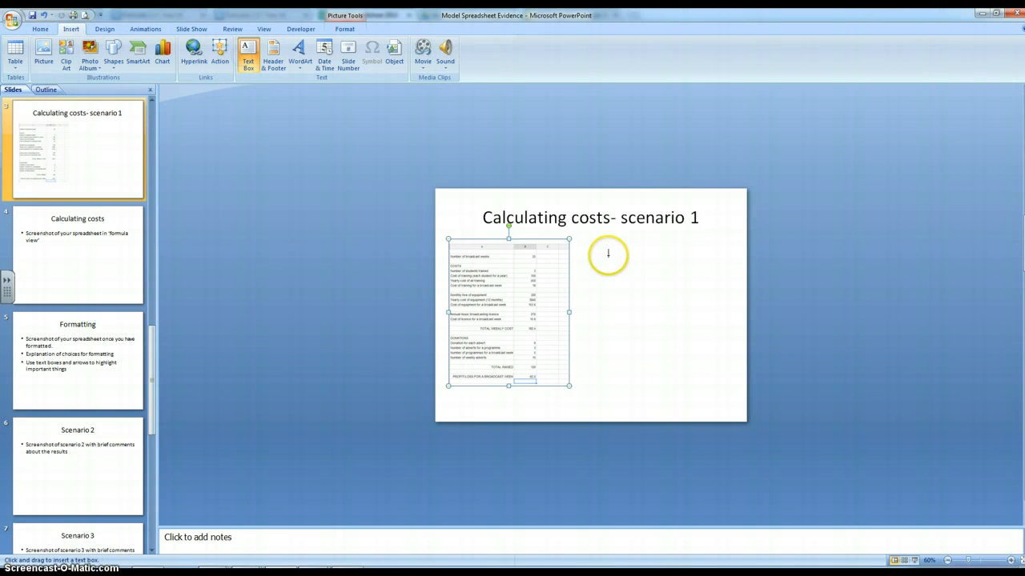
mouse_move(607, 253)
mouse_down()
mouse_move(659, 275)
mouse_move(693, 325)
mouse_up()
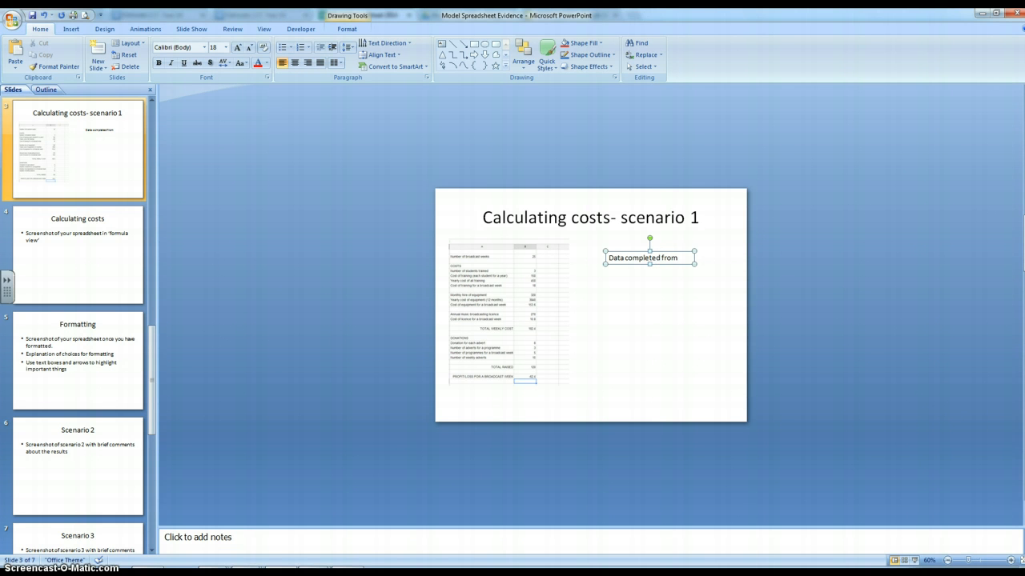
text(tions in the)
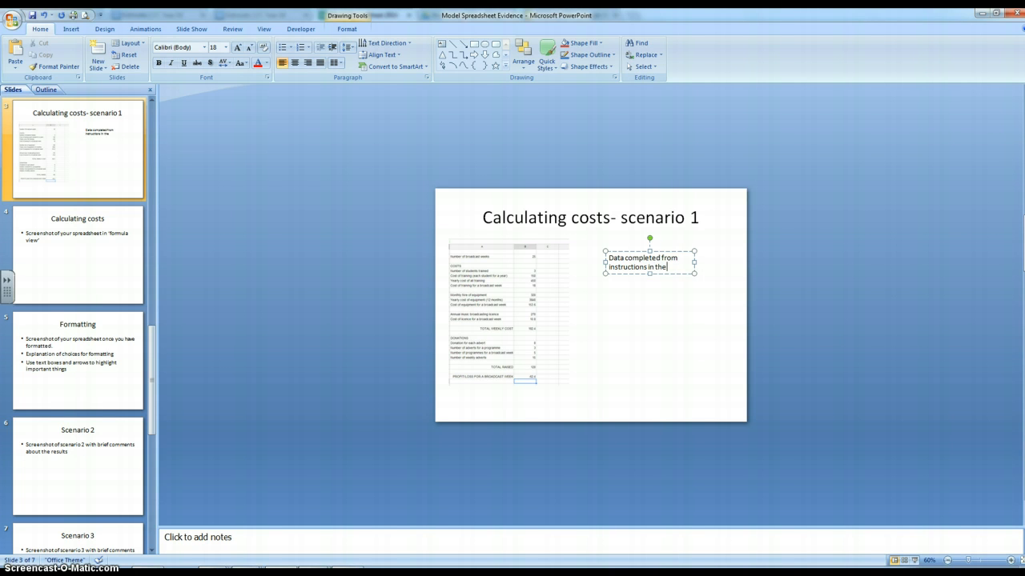